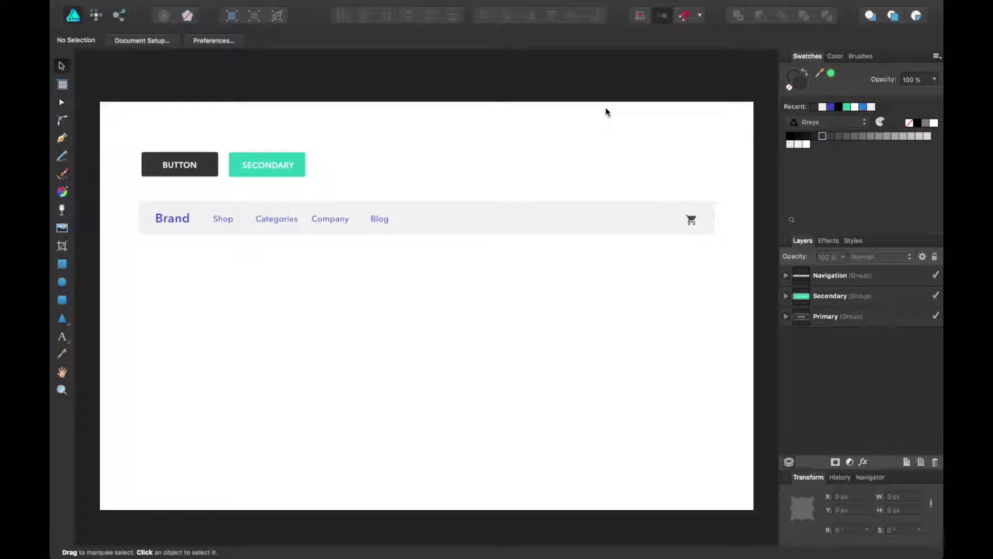
{"action": "left_click", "coordinate": [200, 169]}
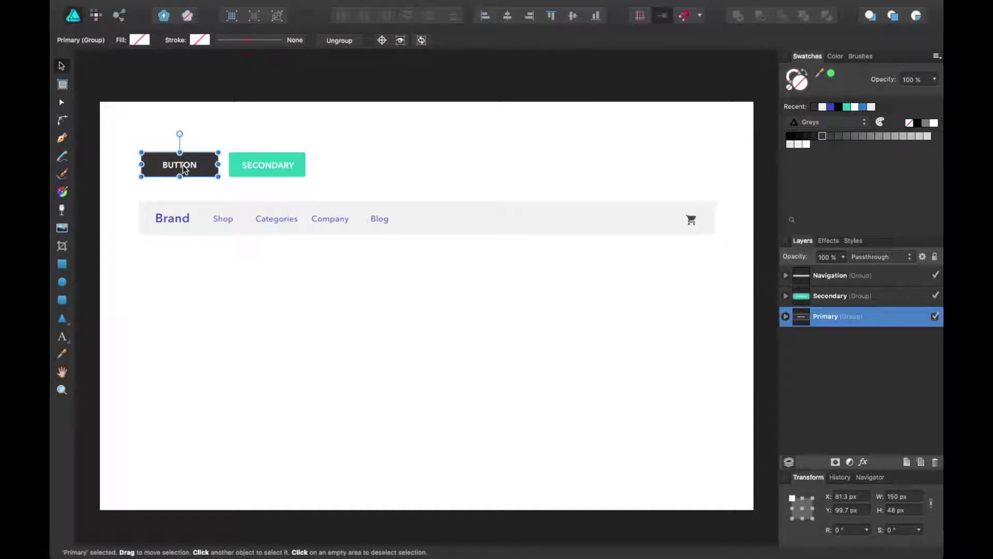
{"action": "left_click", "coordinate": [264, 165]}
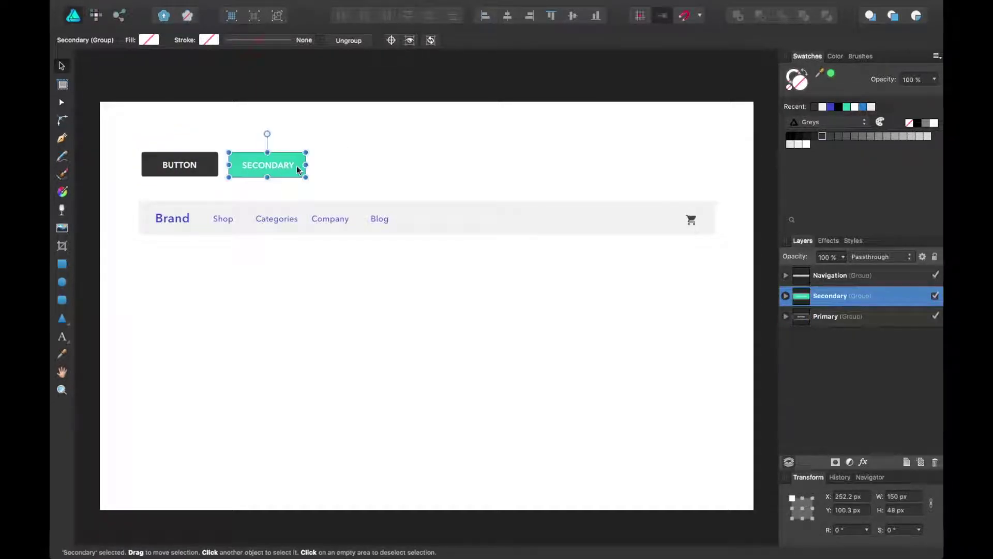
{"action": "left_click", "coordinate": [405, 177]}
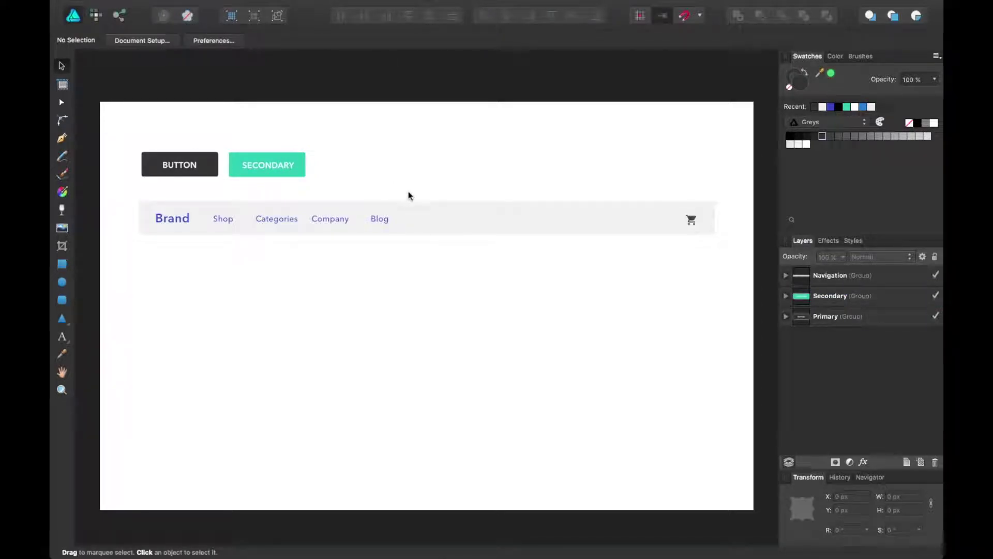
{"action": "left_click", "coordinate": [415, 217]}
Step: Select the dark Primary button group, show the Symbols panel and position it over the artboard below the navigation bar
{"action": "left_click", "coordinate": [204, 165]}
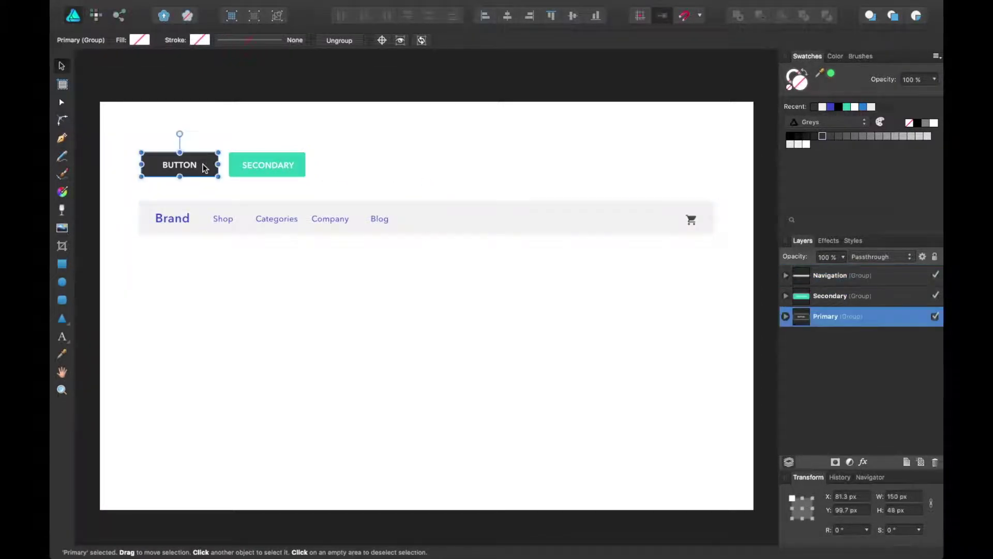
{"action": "mouse_move", "coordinate": [398, 4]}
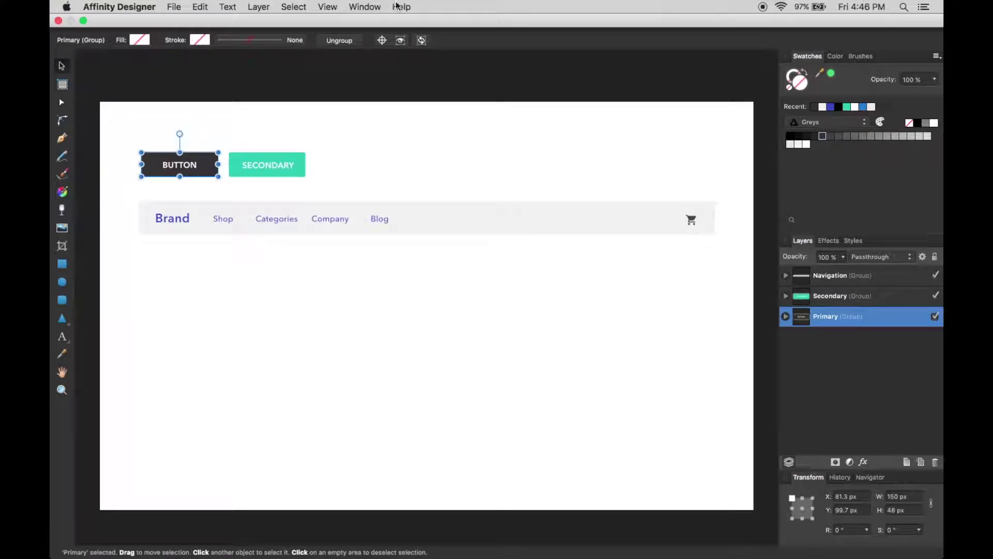
{"action": "left_click", "coordinate": [328, 6]}
{"action": "mouse_move", "coordinate": [371, 295]}
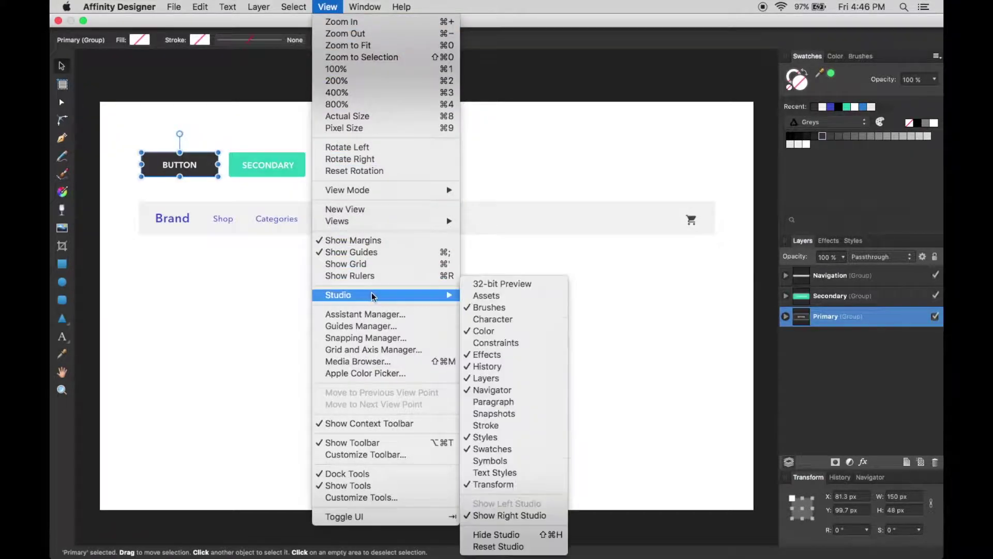
{"action": "left_click", "coordinate": [481, 464]}
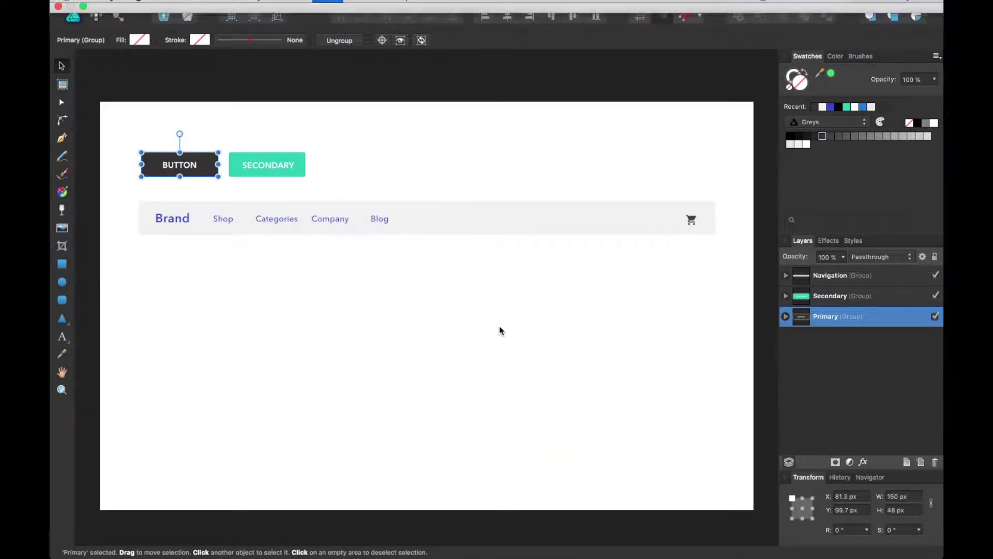
{"action": "left_click_drag", "start_coordinate": [657, 131], "coordinate": [692, 272]}
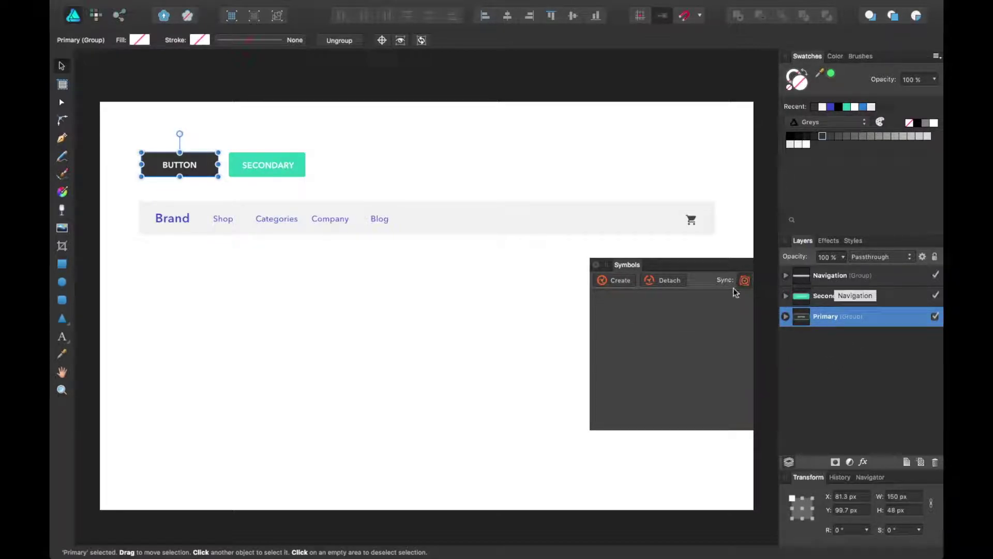
Step: Create a symbol from the selected Primary button group and open the new symbol for renaming
{"action": "left_click", "coordinate": [619, 283]}
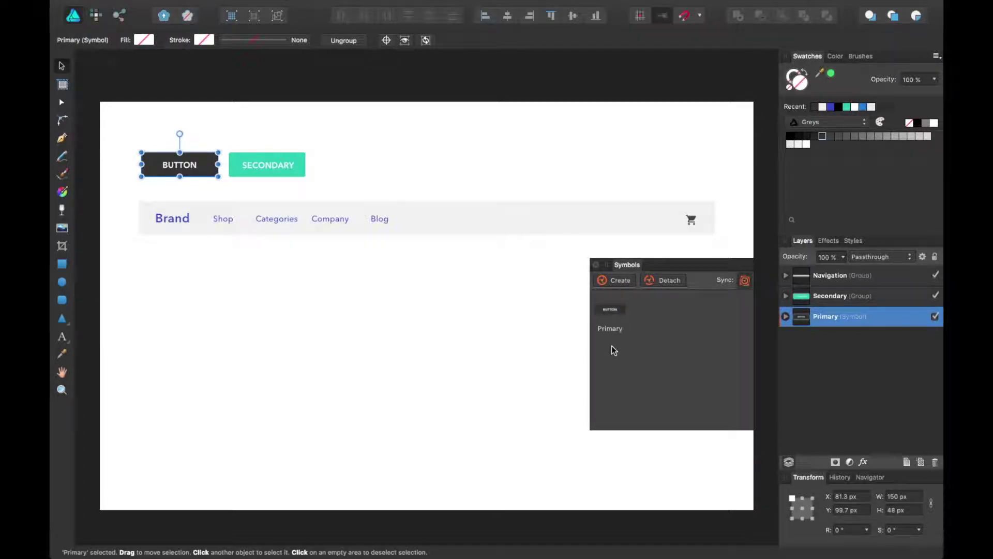
{"action": "right_click", "coordinate": [617, 306]}
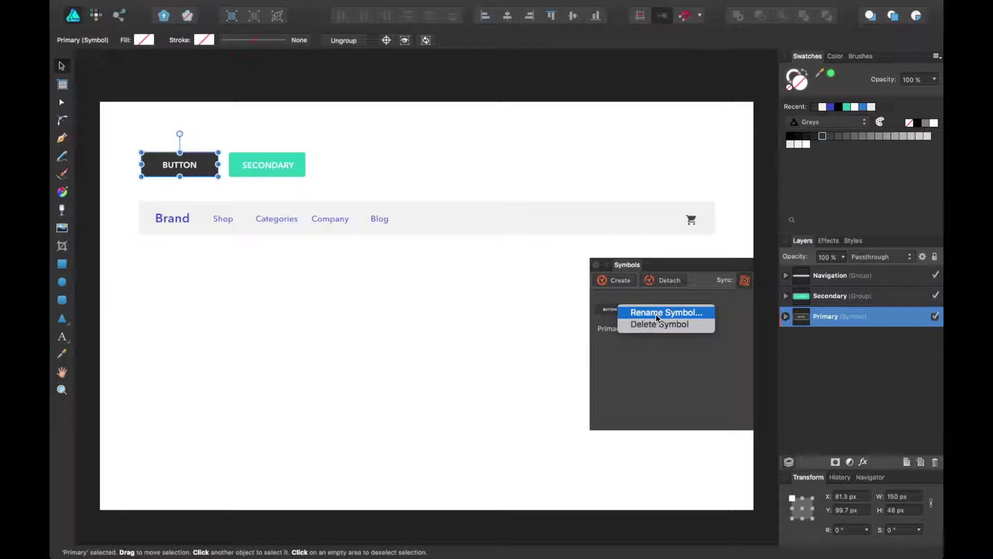
{"action": "left_click", "coordinate": [656, 313]}
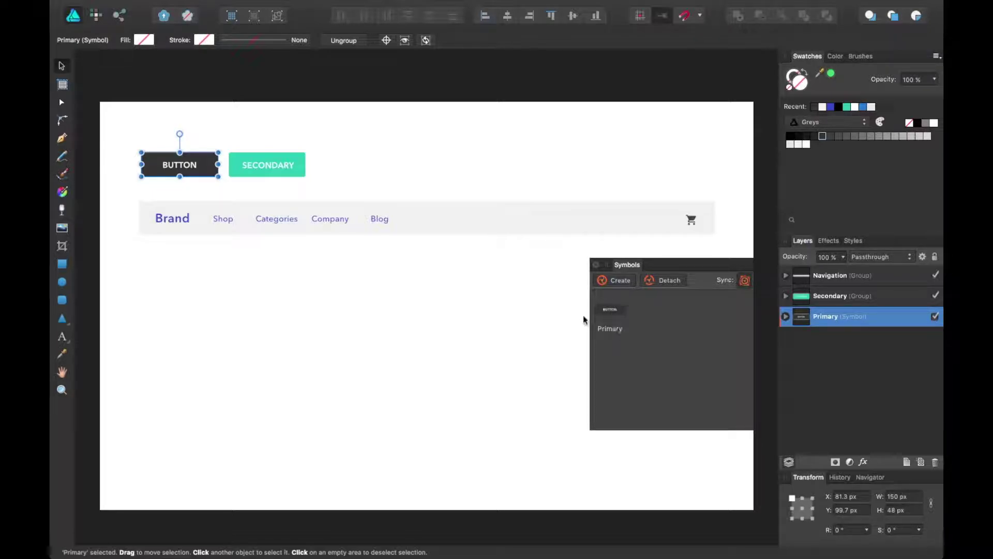
Step: Place three instances of the Primary symbol side by side in a row below the navigation bar
{"action": "left_click_drag", "start_coordinate": [611, 314], "coordinate": [186, 287]}
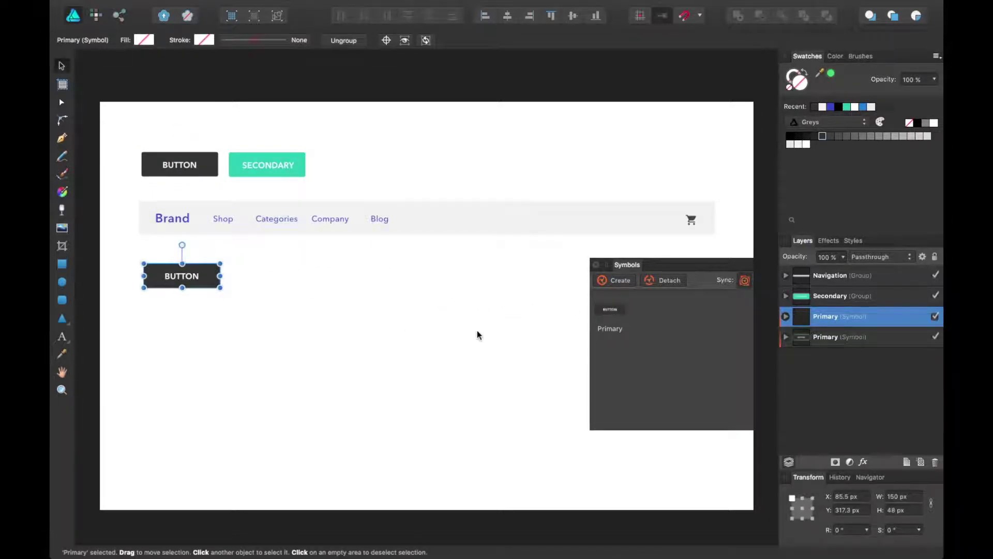
{"action": "left_click_drag", "start_coordinate": [598, 311], "coordinate": [267, 280]}
{"action": "left_click_drag", "start_coordinate": [603, 314], "coordinate": [355, 280]}
{"action": "left_click", "coordinate": [408, 323]}
Step: Align the three new button instances vertically to their middles
{"action": "left_click", "coordinate": [354, 282]}
{"action": "left_click", "coordinate": [234, 270], "text": "shift"}
{"action": "left_click", "coordinate": [204, 275], "text": "shift"}
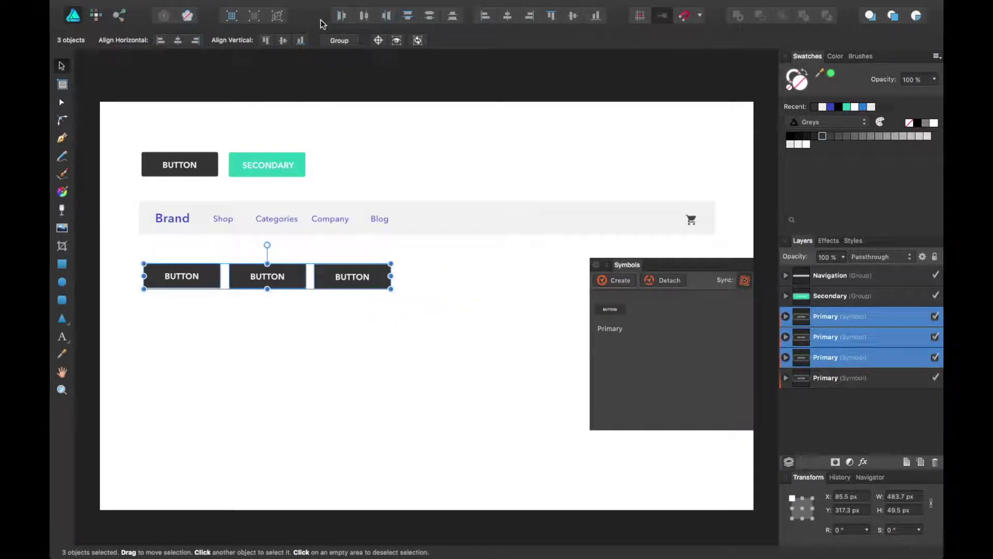
{"action": "left_click", "coordinate": [283, 41]}
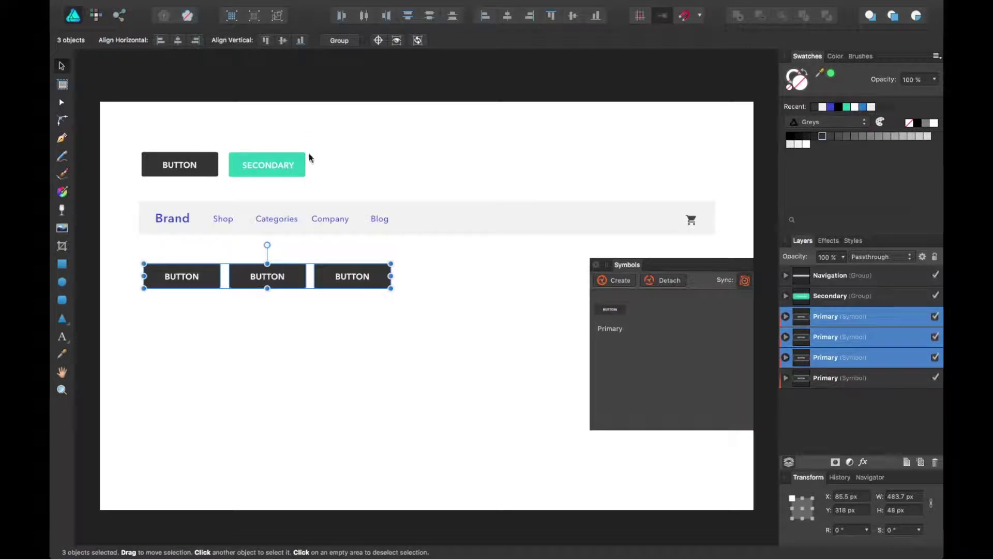
{"action": "left_click", "coordinate": [338, 306]}
Step: Swap the fill and stroke colours of the rounded rectangle inside the third button of the lower row
{"action": "left_click", "coordinate": [372, 294]}
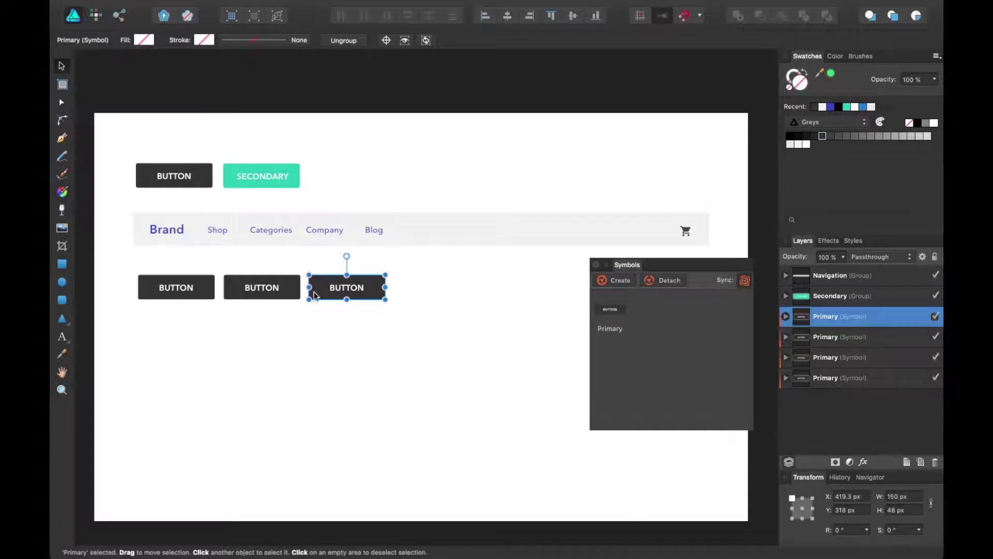
{"action": "double_click", "coordinate": [379, 295]}
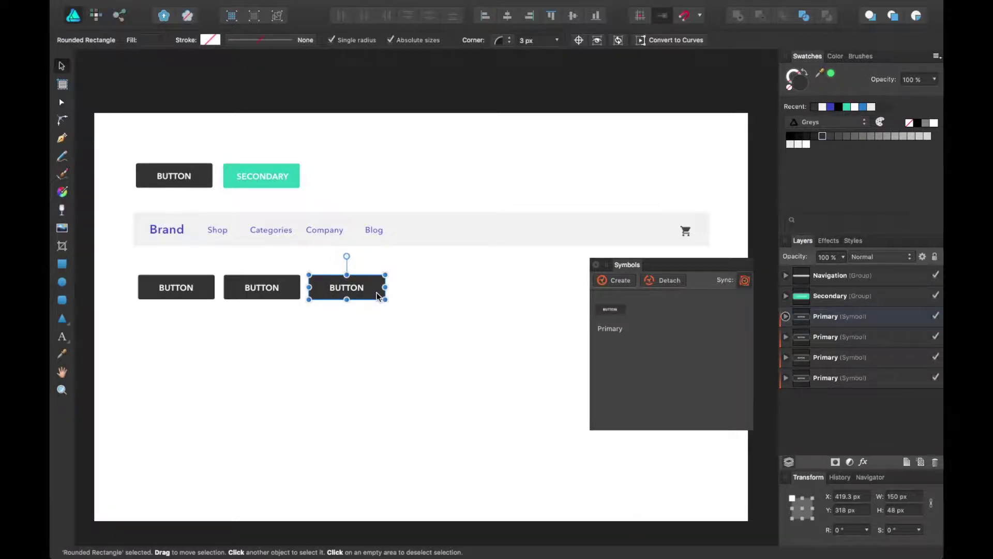
{"action": "left_click", "coordinate": [802, 72]}
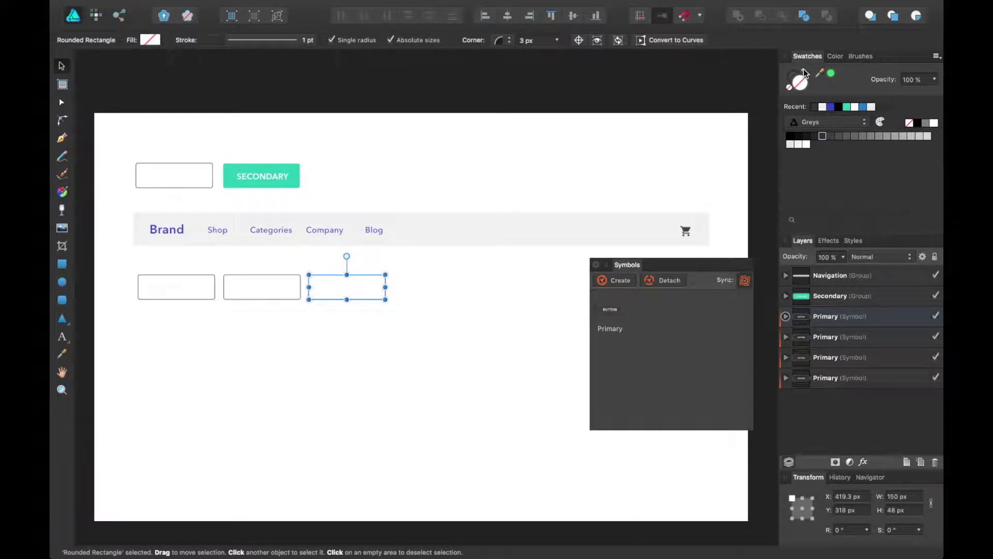
Step: Recolour the BUTTON label inside the third lower-row button to dark grey
{"action": "double_click", "coordinate": [351, 290]}
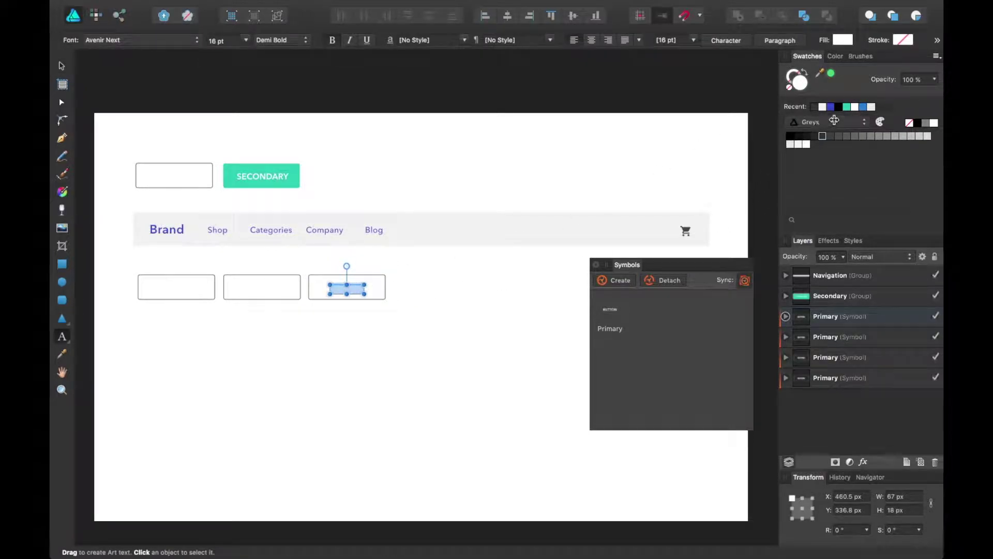
{"action": "left_click", "coordinate": [822, 135]}
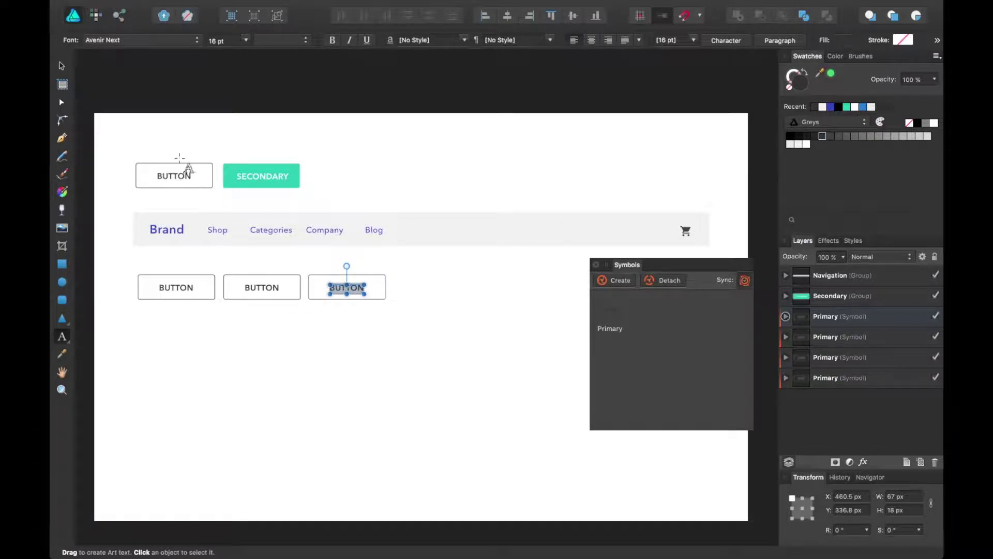
{"action": "left_click", "coordinate": [62, 65]}
{"action": "left_click", "coordinate": [471, 292]}
Step: Examine the child layers of the topmost Primary symbol, then collapse them again
{"action": "left_click_drag", "start_coordinate": [471, 292], "coordinate": [465, 284]}
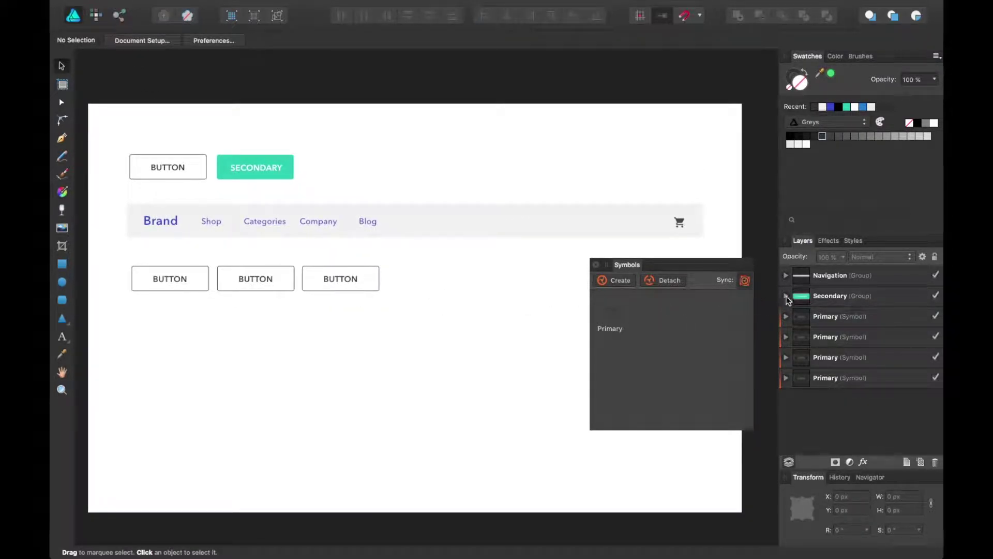
{"action": "left_click", "coordinate": [786, 317]}
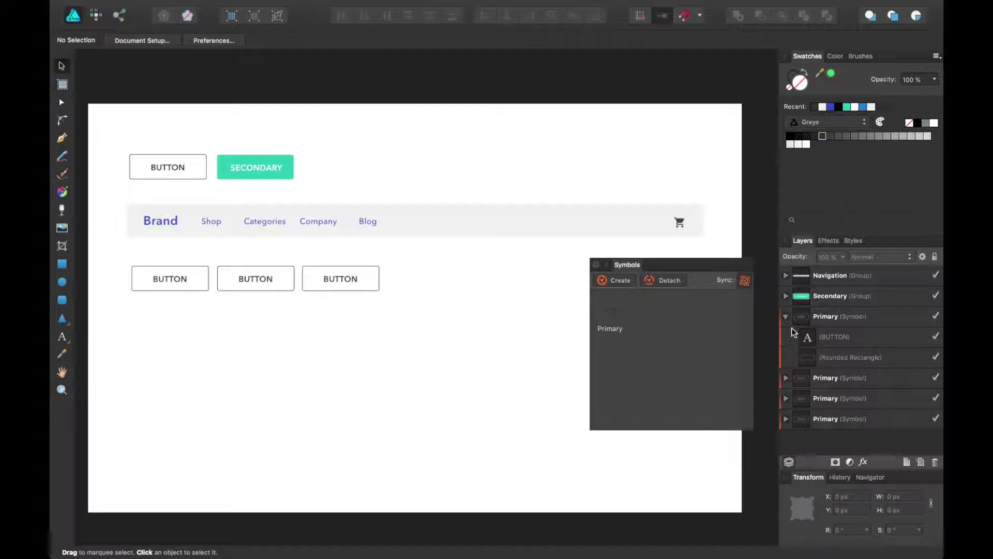
{"action": "left_click", "coordinate": [786, 317]}
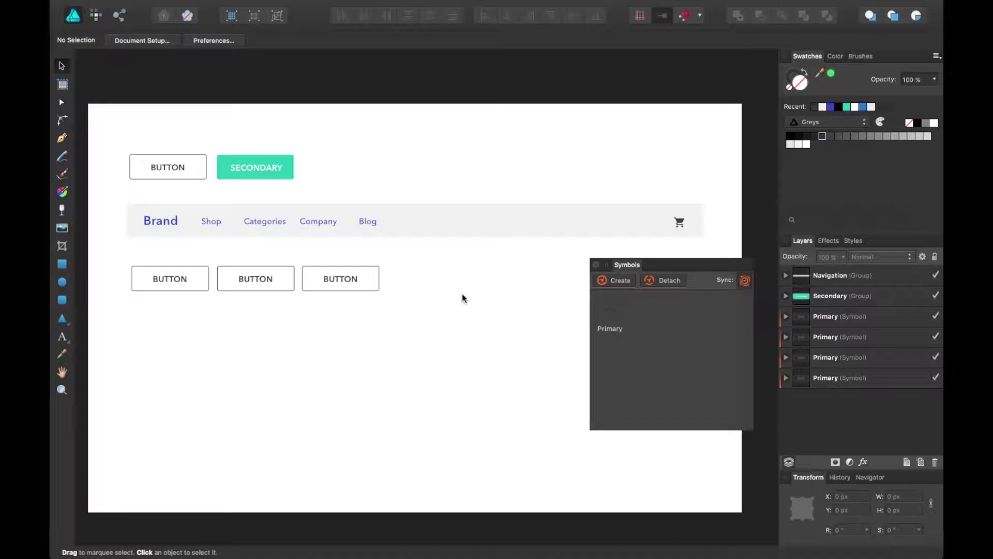
Step: Detach the third lower-row button from the Primary symbol and reselect it to check its layer type
{"action": "left_click", "coordinate": [347, 281]}
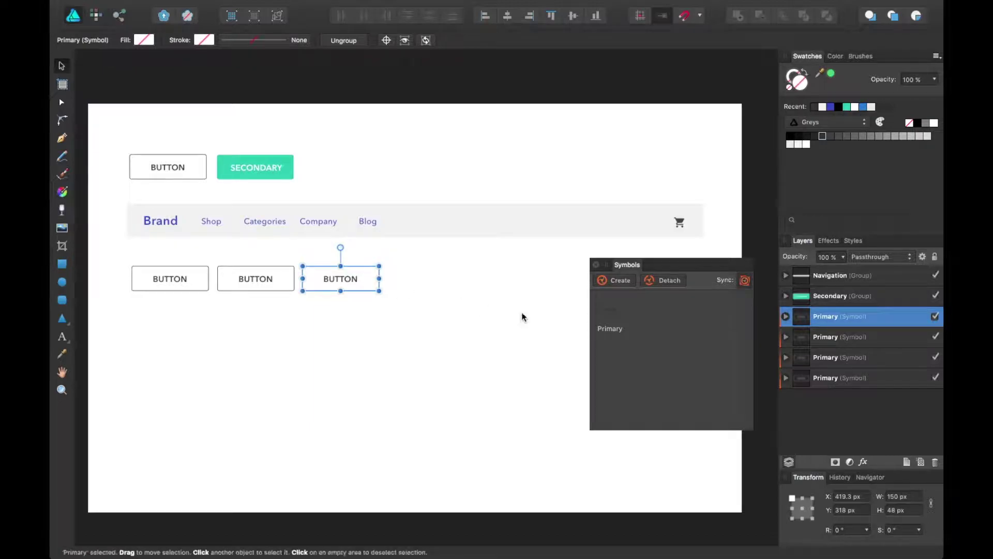
{"action": "left_click", "coordinate": [668, 282]}
{"action": "left_click", "coordinate": [404, 351]}
{"action": "left_click", "coordinate": [355, 285]}
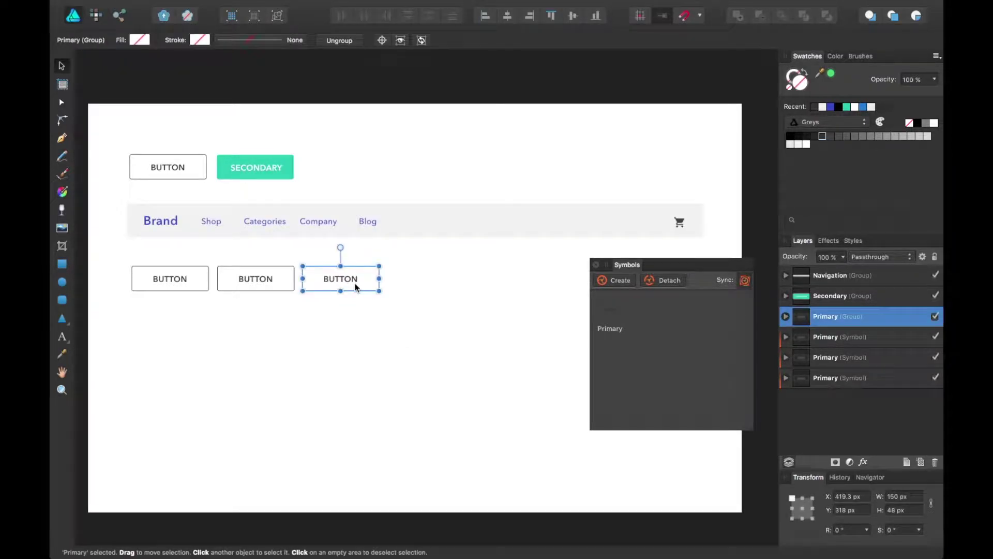
{"action": "key", "text": "alt"}
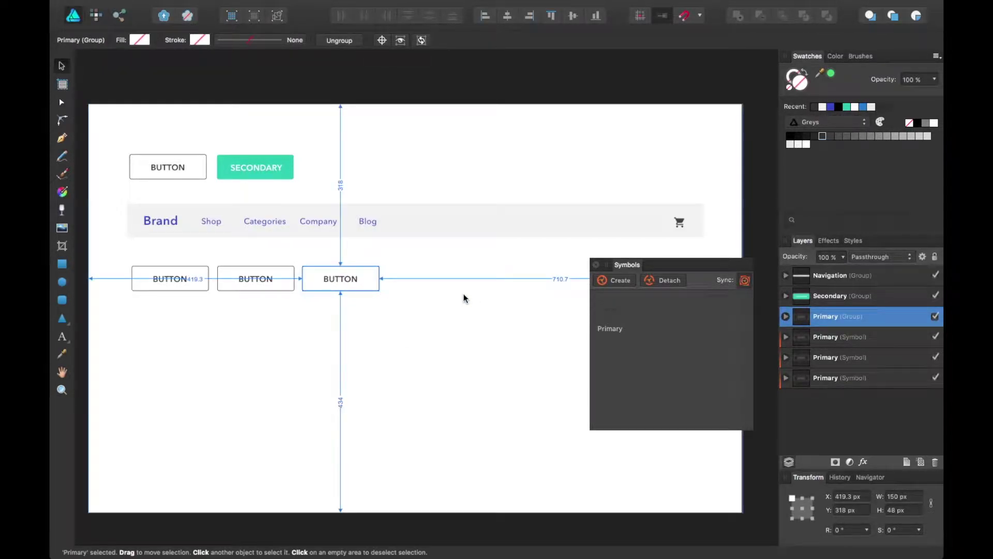
{"action": "left_click", "coordinate": [464, 298]}
Step: With symbol syncing turned off, fill the third lower-row button with dark grey
{"action": "left_click", "coordinate": [326, 278]}
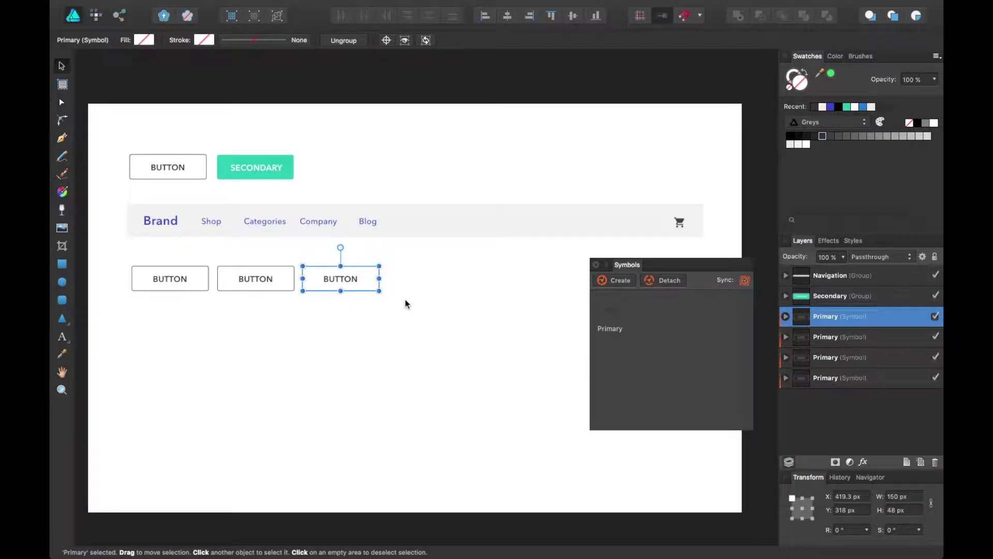
{"action": "left_click", "coordinate": [486, 317]}
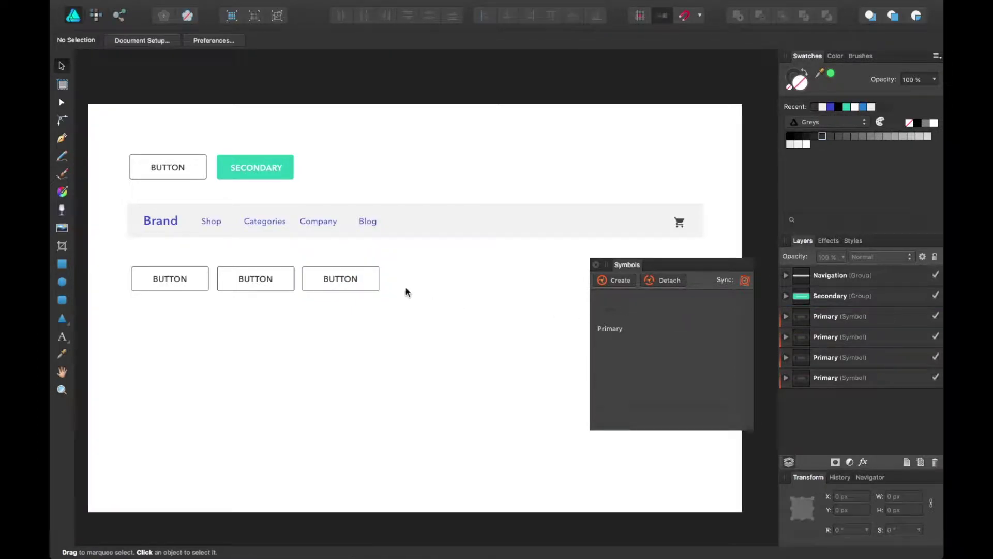
{"action": "left_click", "coordinate": [379, 282]}
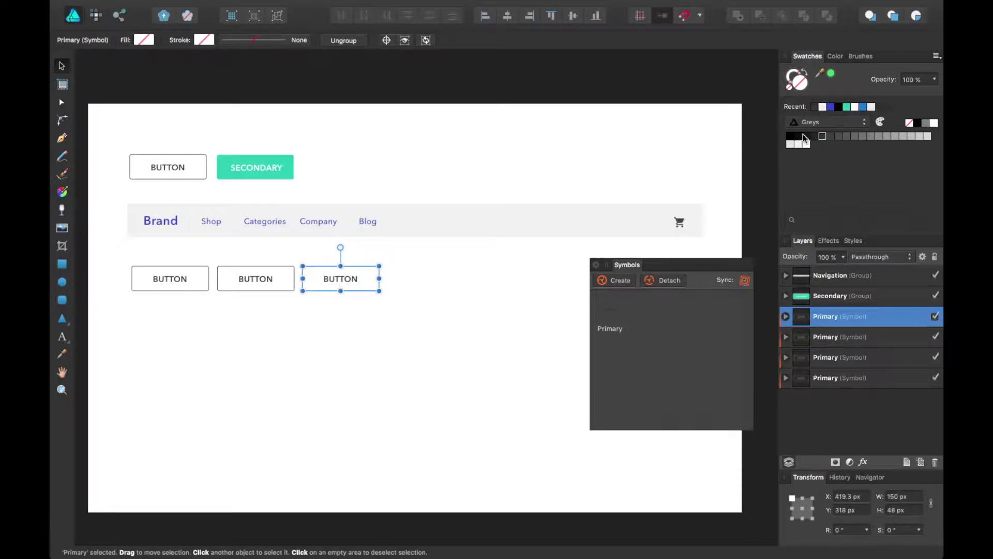
{"action": "left_click", "coordinate": [815, 135]}
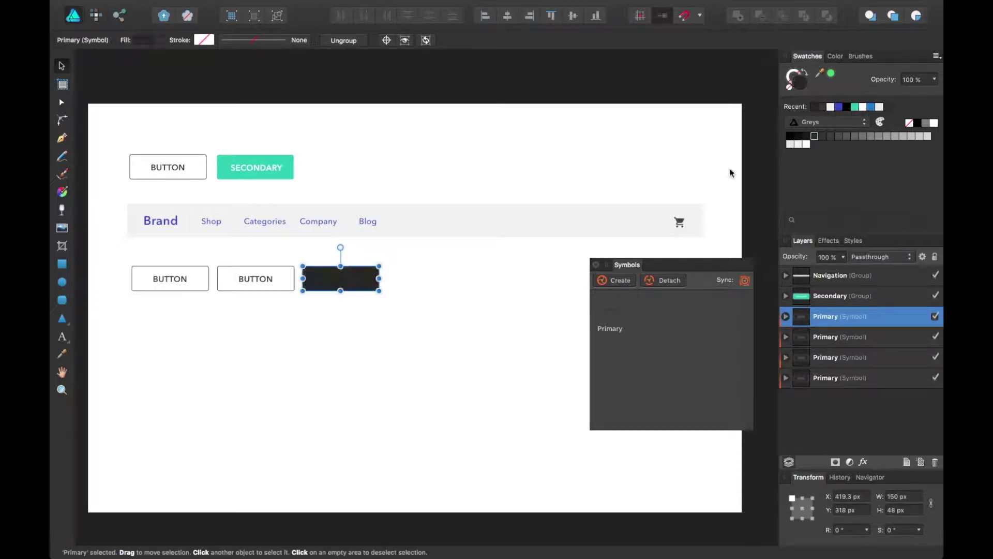
Step: Set the label of the dark-filled third button to white, leaving the button deselected
{"action": "double_click", "coordinate": [341, 282]}
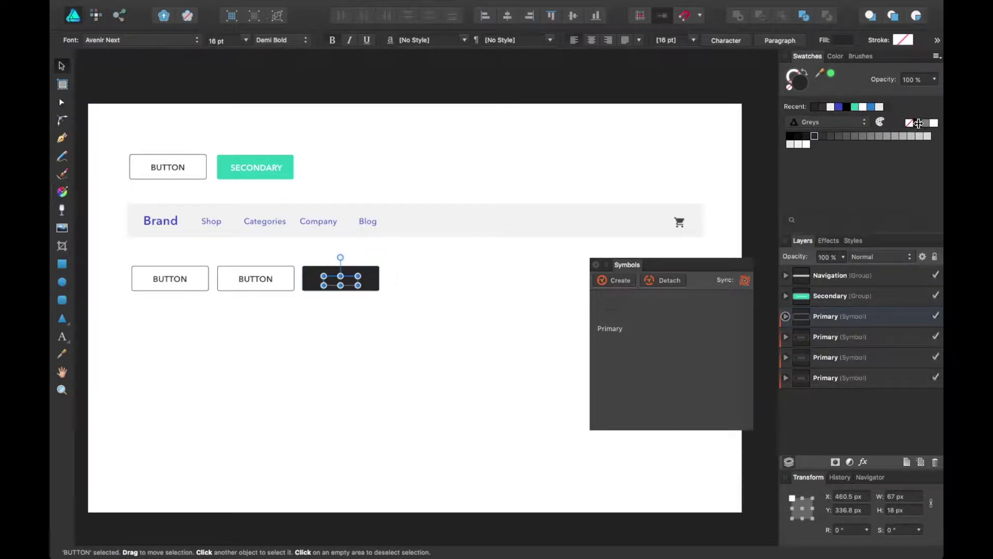
{"action": "left_click", "coordinate": [936, 123]}
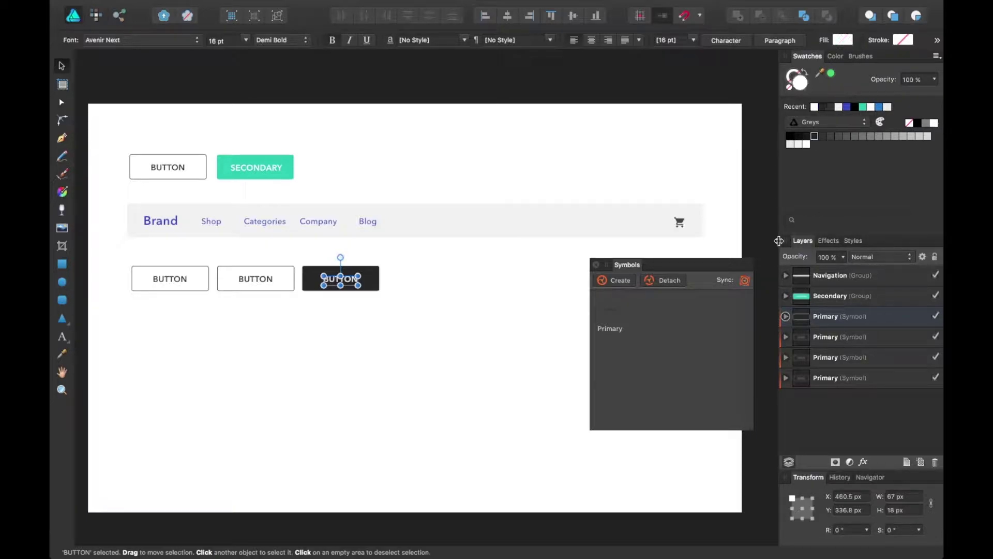
{"action": "left_click", "coordinate": [571, 309]}
{"action": "left_click", "coordinate": [376, 280]}
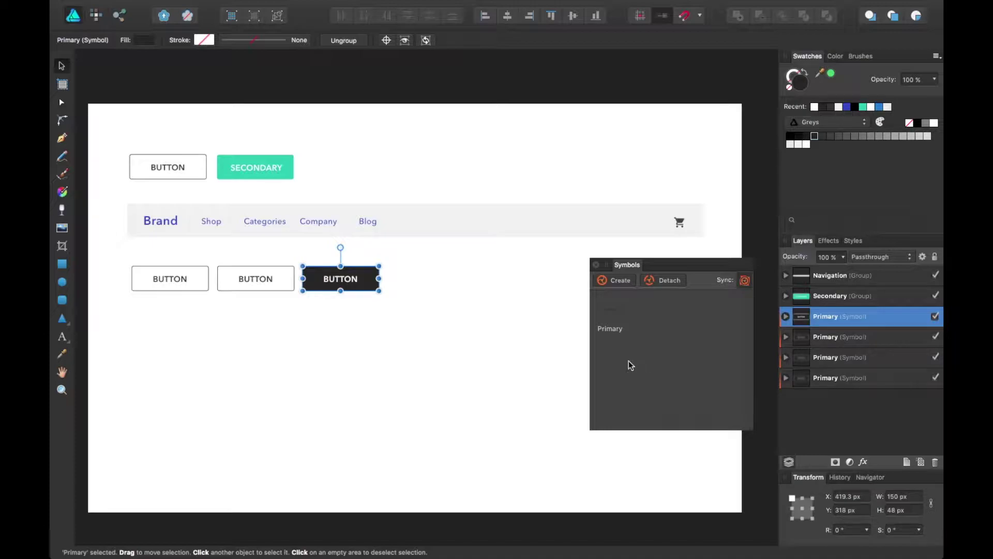
{"action": "left_click", "coordinate": [440, 297]}
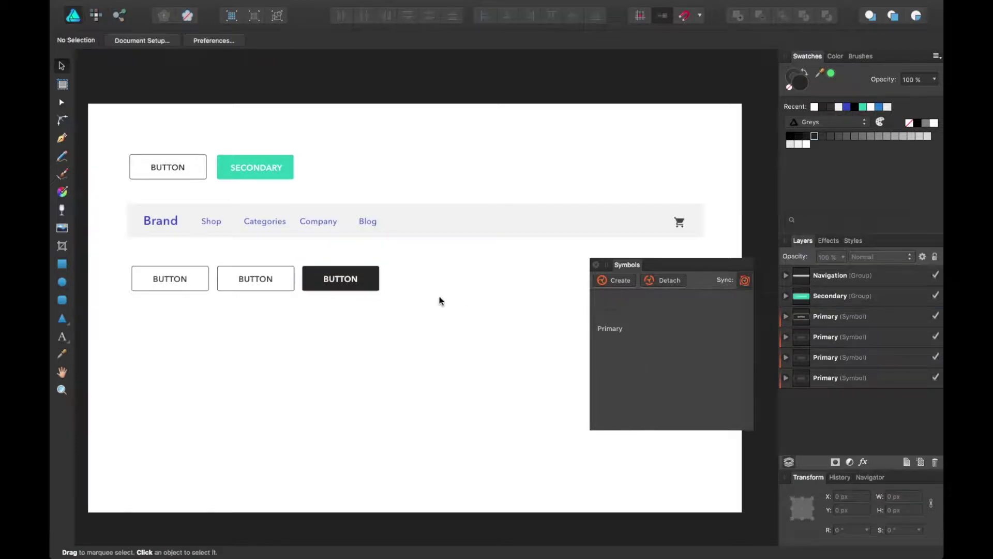
Step: Set the outline of the second lower-row button's rounded rectangle to the recently used indigo blue, leaving the button deselected
{"action": "left_click", "coordinate": [326, 280]}
{"action": "left_click", "coordinate": [278, 265]}
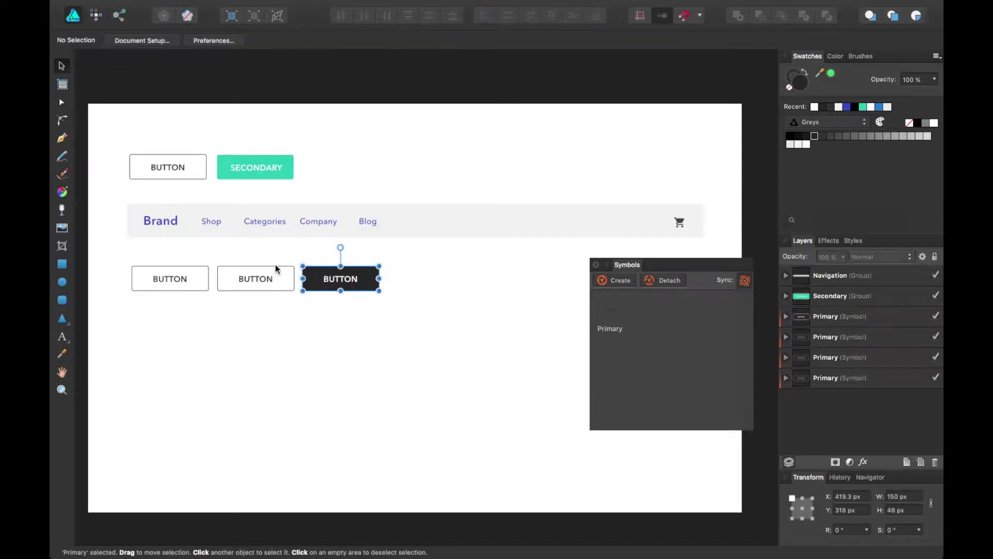
{"action": "double_click", "coordinate": [266, 280]}
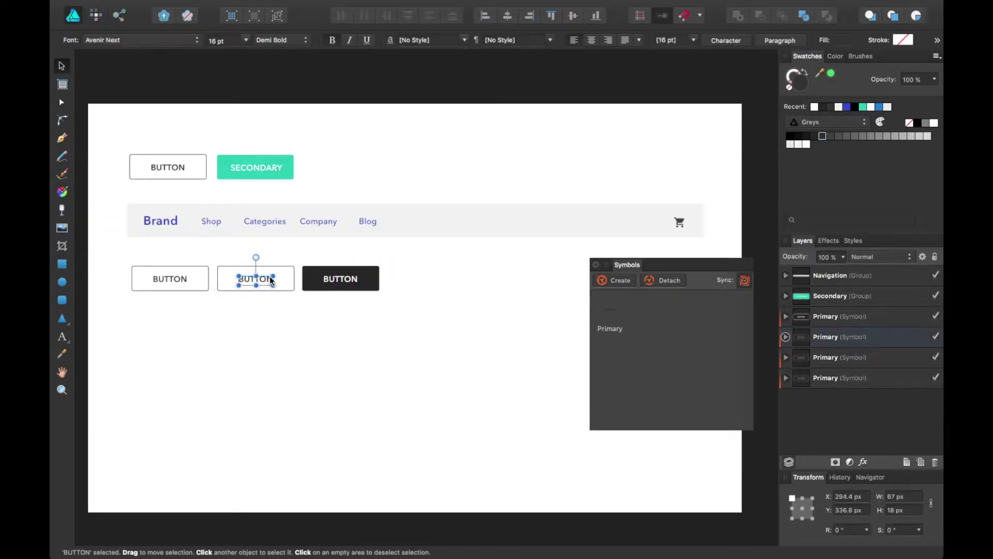
{"action": "double_click", "coordinate": [284, 288]}
{"action": "key", "text": "x"}
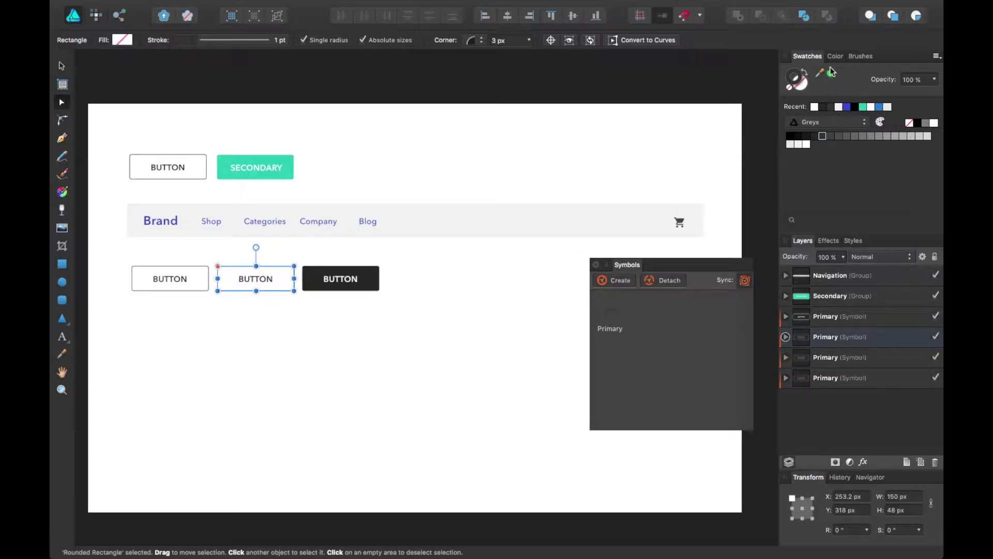
{"action": "left_click", "coordinate": [848, 106]}
{"action": "left_click", "coordinate": [238, 183]}
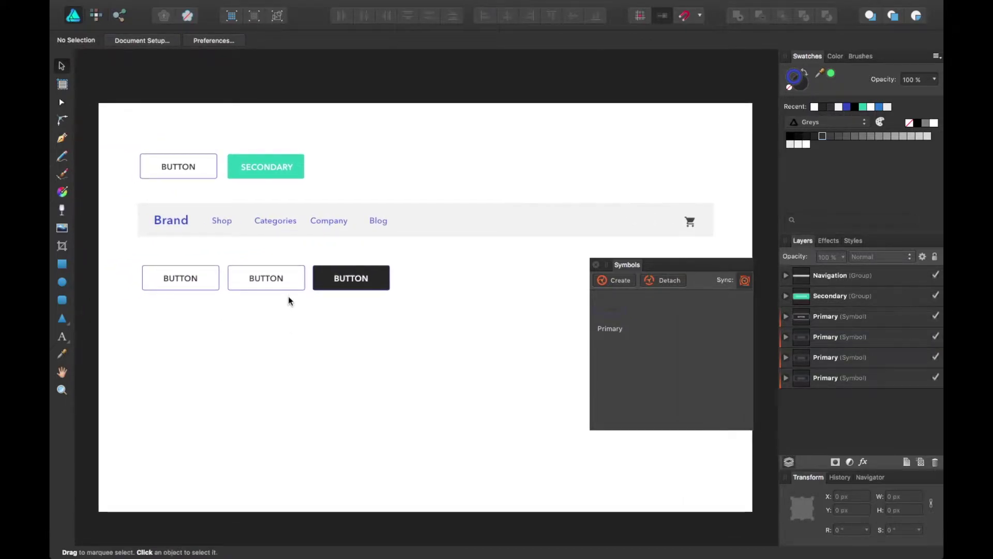
Step: Swap the outline and fill colours of the second lower-row button's rectangle so that indigo blue fills it
{"action": "left_click", "coordinate": [329, 281]}
{"action": "key", "text": "super+plus"}
{"action": "left_click_drag", "start_coordinate": [283, 279], "coordinate": [370, 339]}
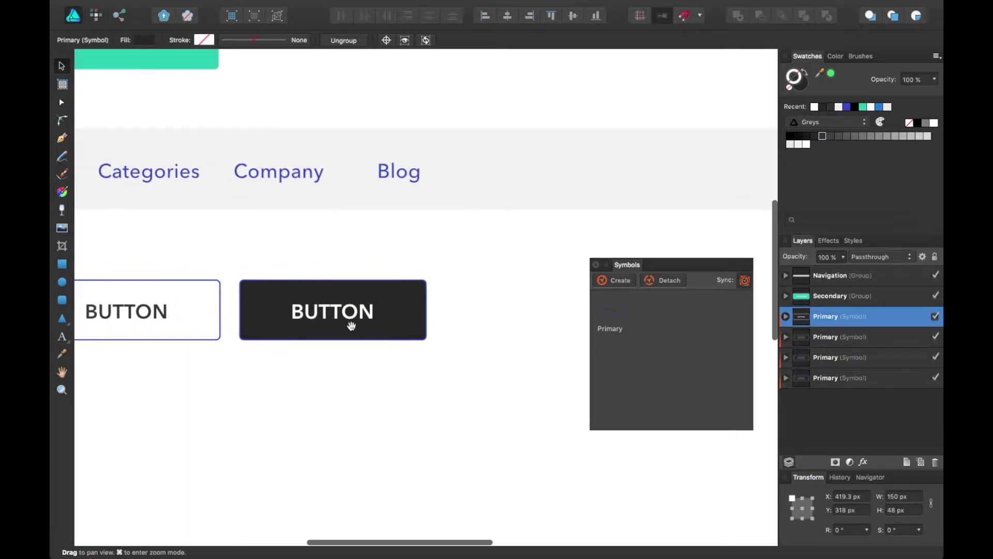
{"action": "left_click_drag", "start_coordinate": [260, 307], "coordinate": [409, 321]}
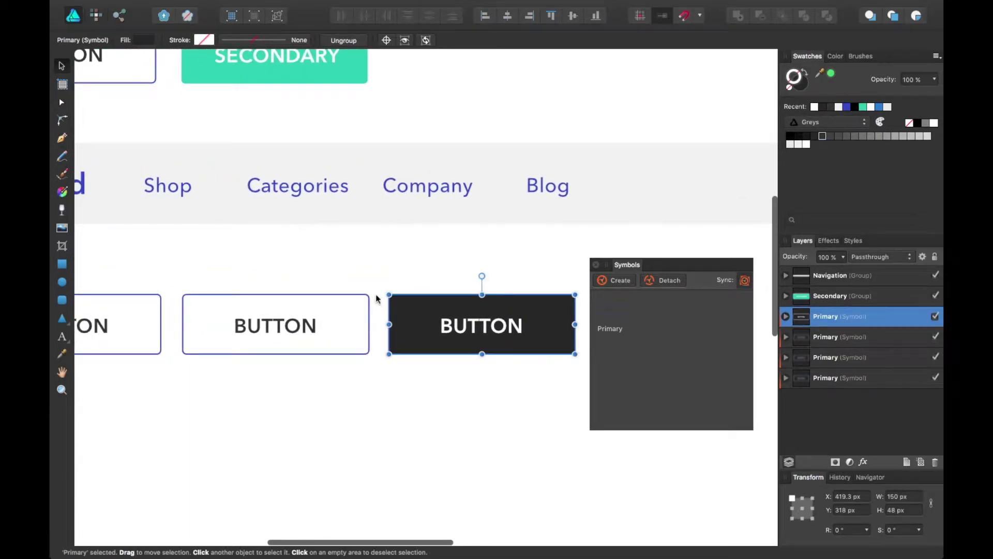
{"action": "double_click", "coordinate": [358, 296]}
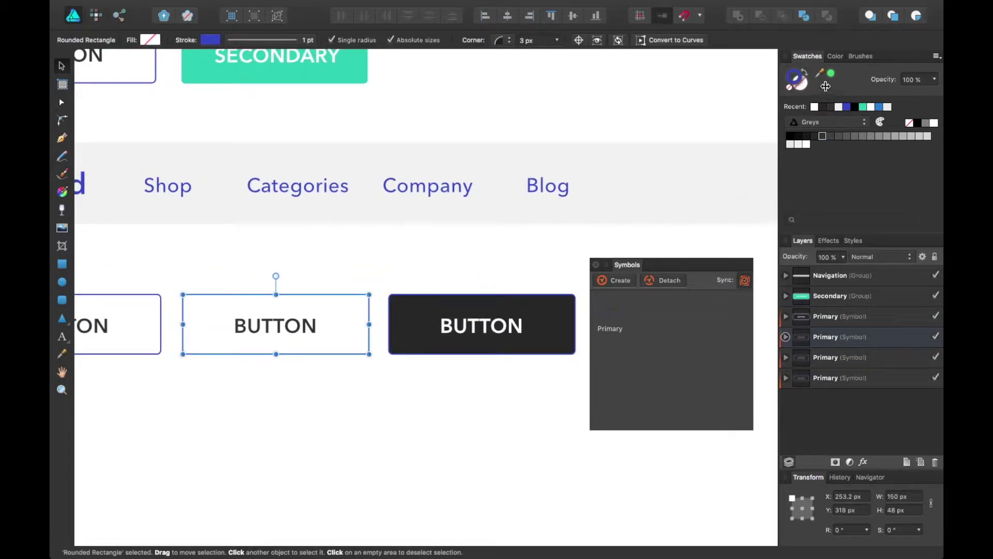
{"action": "left_click", "coordinate": [805, 72]}
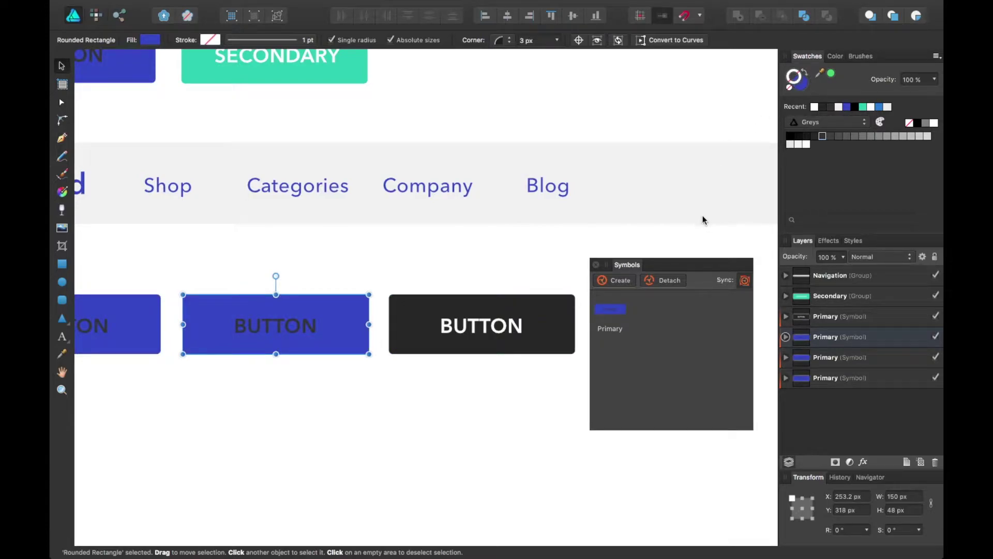
Step: Examine the dark third button and its label beside the other buttons to check how the synced colour swap affects it
{"action": "left_click", "coordinate": [473, 383]}
{"action": "left_click_drag", "start_coordinate": [422, 415], "coordinate": [448, 415]}
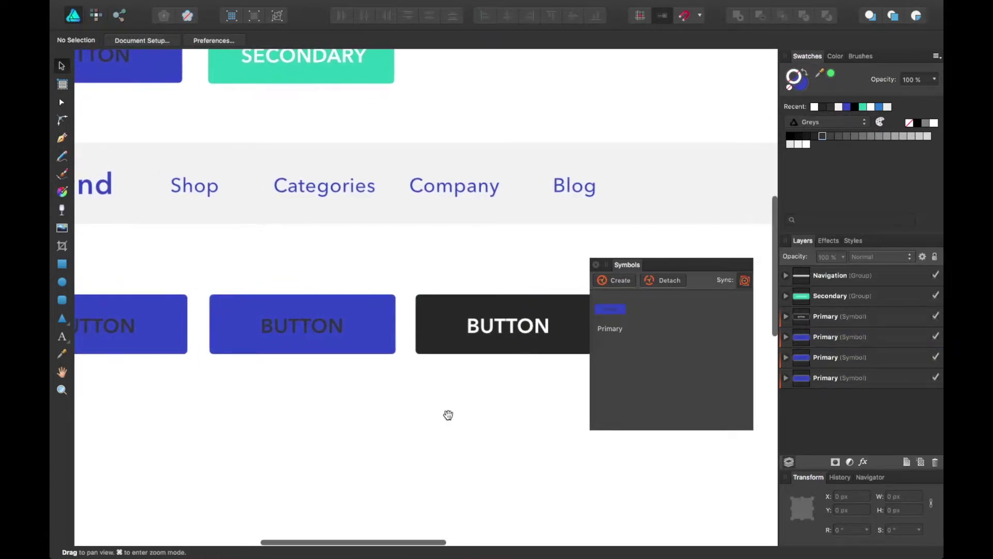
{"action": "left_click", "coordinate": [391, 307]}
{"action": "left_click", "coordinate": [431, 305]}
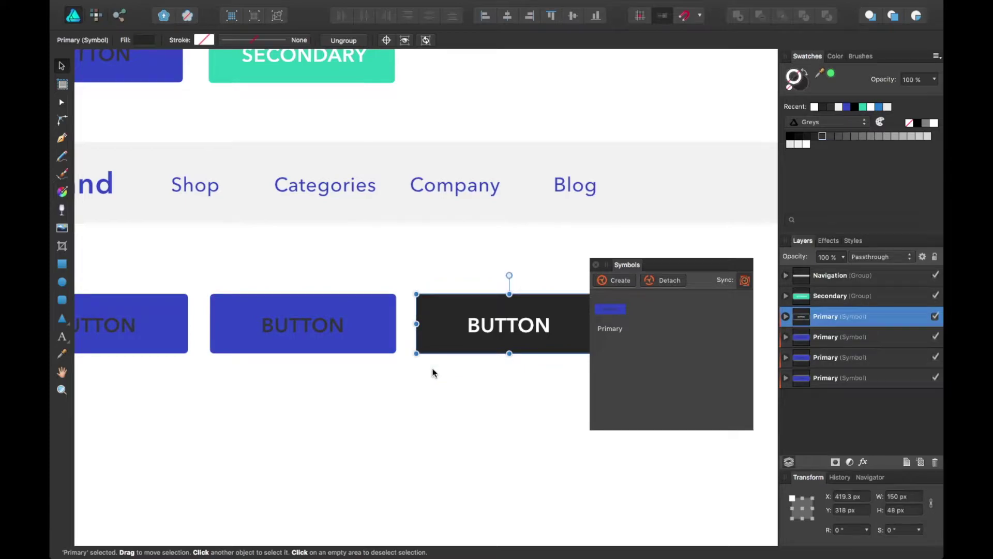
{"action": "scroll", "coordinate": [431, 371], "scroll_direction": "right", "scroll_amount": 5}
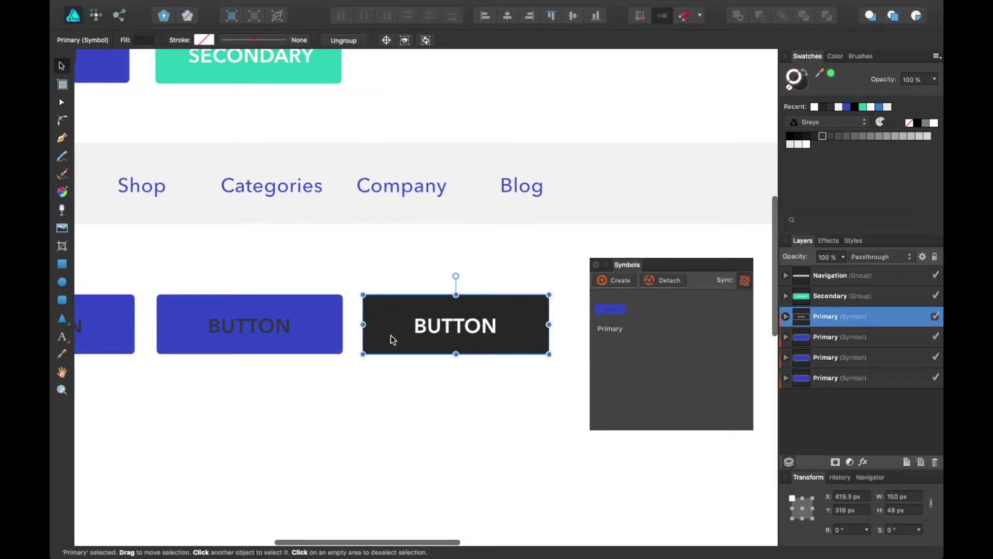
{"action": "double_click", "coordinate": [461, 328]}
{"action": "left_click", "coordinate": [412, 381]}
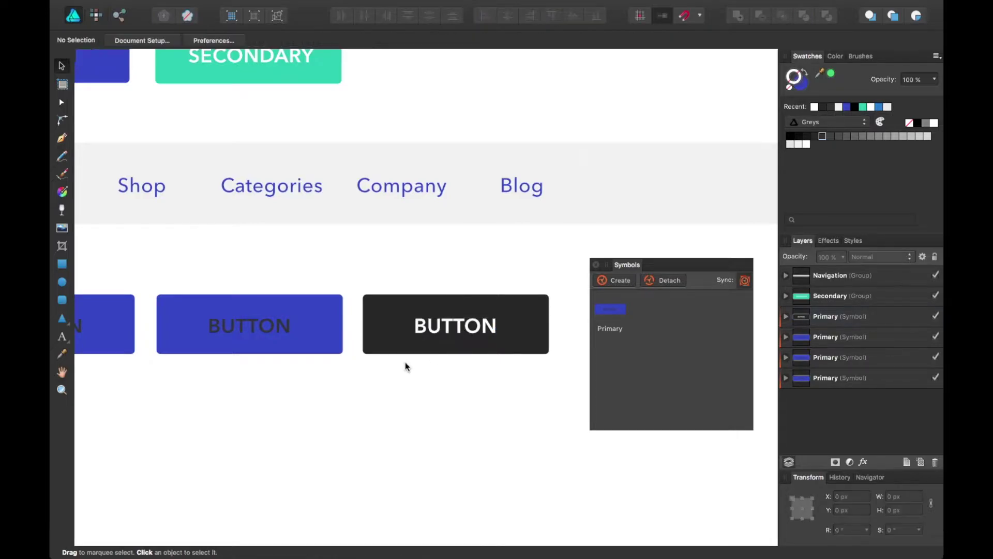
{"action": "left_click", "coordinate": [397, 307]}
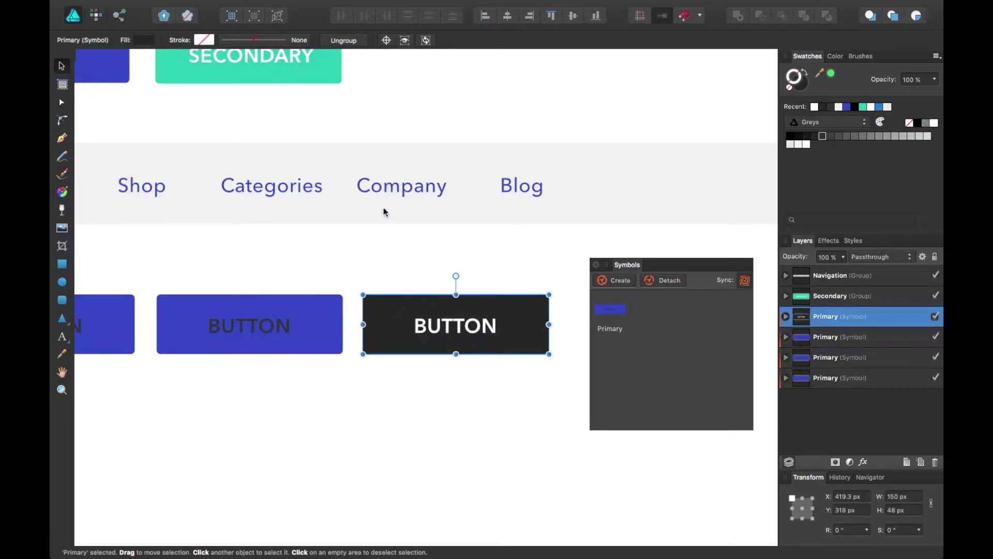
Step: Return the second lower-row button's rectangle to an unfilled outline and set that outline to bright green
{"action": "double_click", "coordinate": [332, 316]}
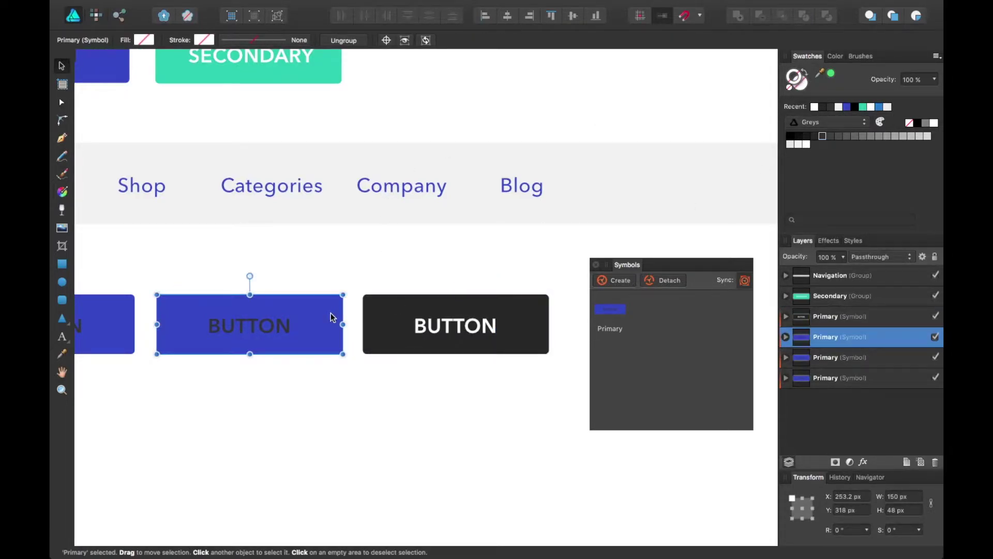
{"action": "left_click", "coordinate": [814, 72]}
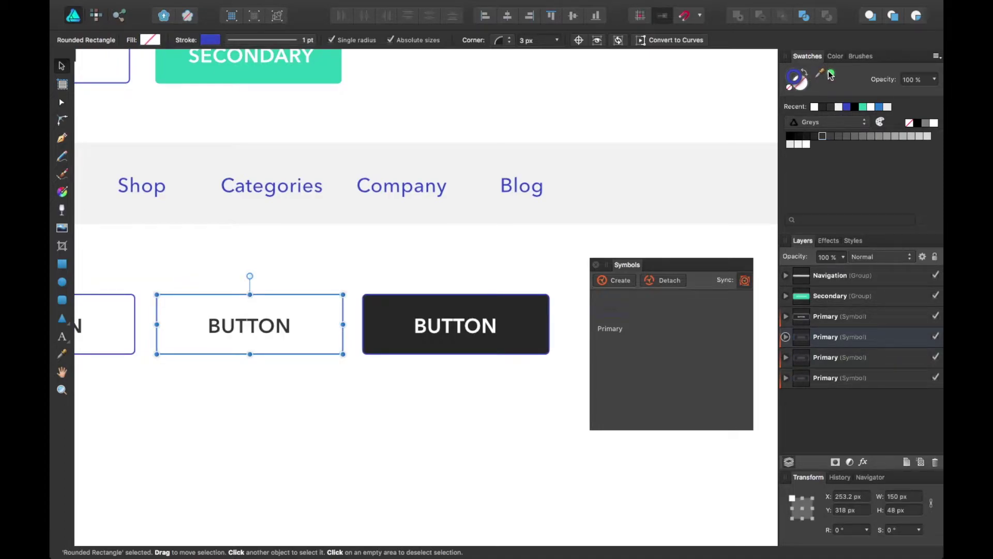
{"action": "left_click", "coordinate": [831, 73]}
{"action": "left_click", "coordinate": [452, 388]}
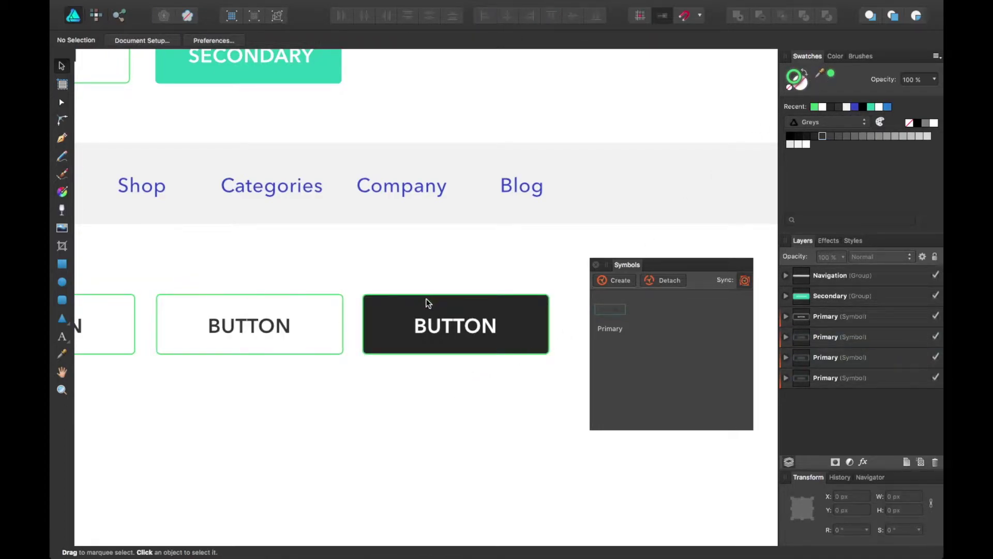
{"action": "left_click_drag", "start_coordinate": [351, 400], "coordinate": [416, 397]}
{"action": "left_click_drag", "start_coordinate": [378, 373], "coordinate": [381, 394]}
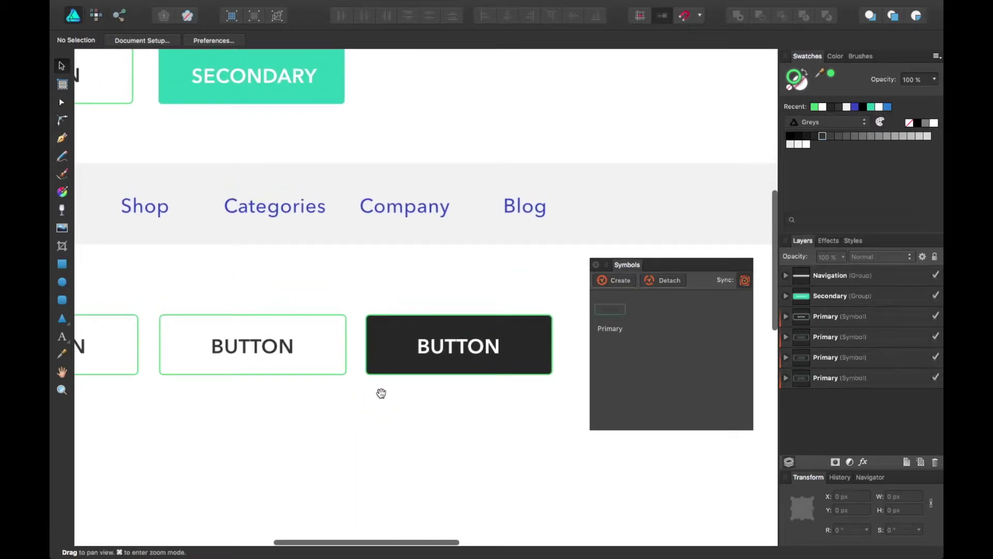
{"action": "left_click", "coordinate": [319, 346]}
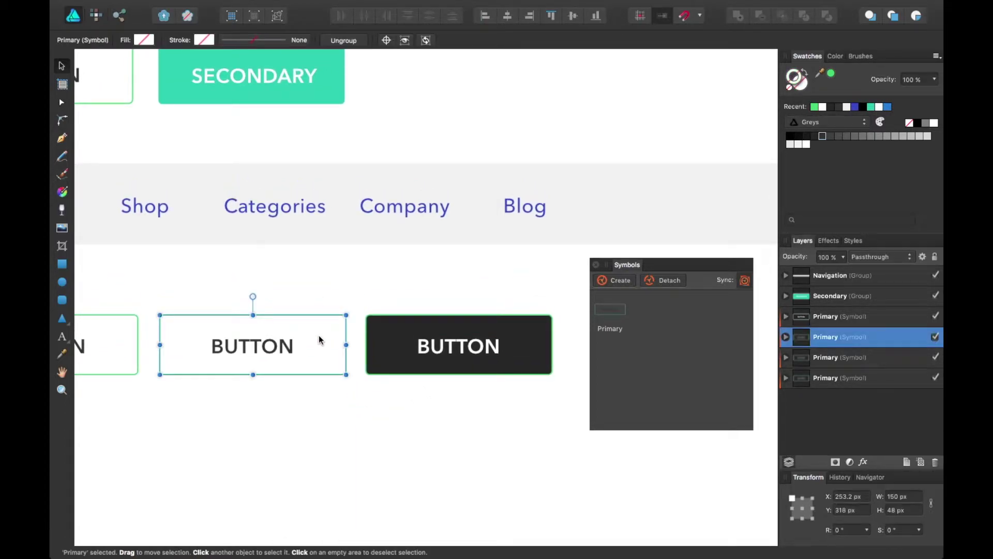
{"action": "left_click", "coordinate": [444, 298]}
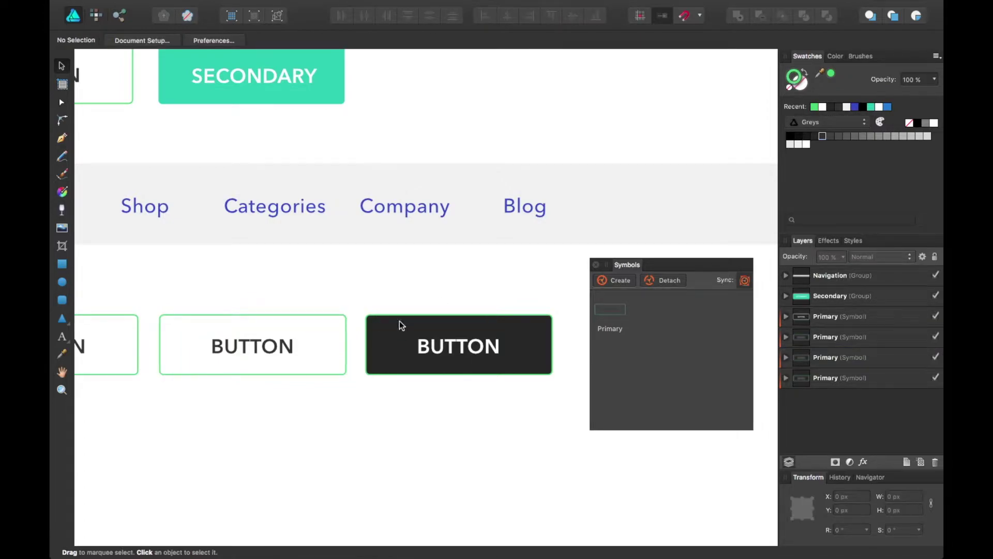
Step: Create a symbol from the Navigation group
{"action": "scroll", "coordinate": [479, 296], "scroll_direction": "down", "scroll_amount": 2}
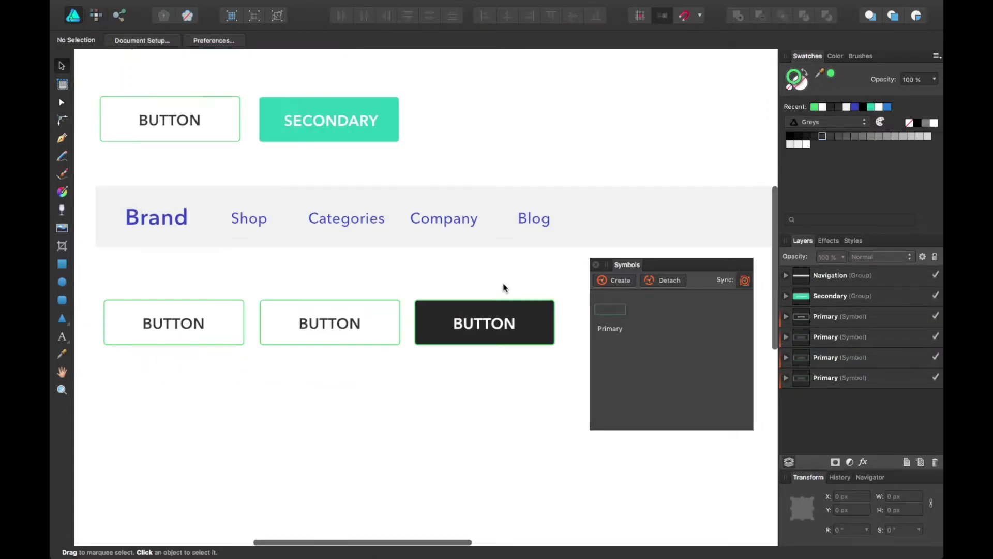
{"action": "scroll", "coordinate": [468, 367], "scroll_direction": "right", "scroll_amount": 1}
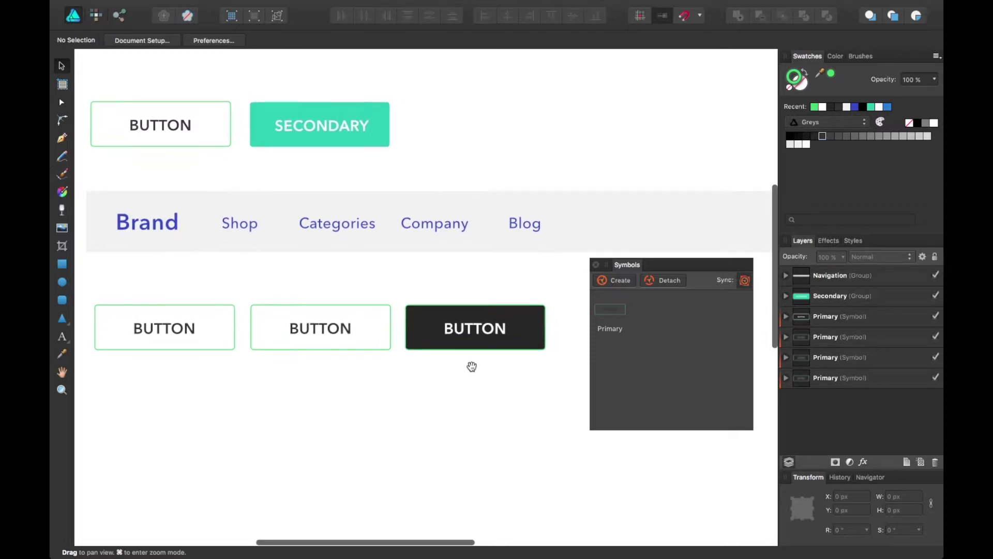
{"action": "left_click", "coordinate": [493, 242]}
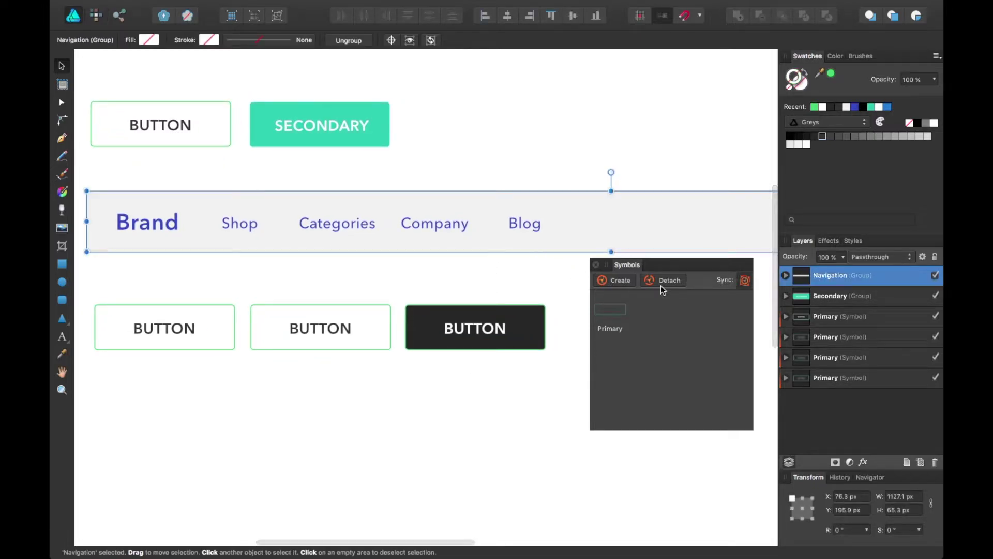
{"action": "left_click", "coordinate": [618, 282]}
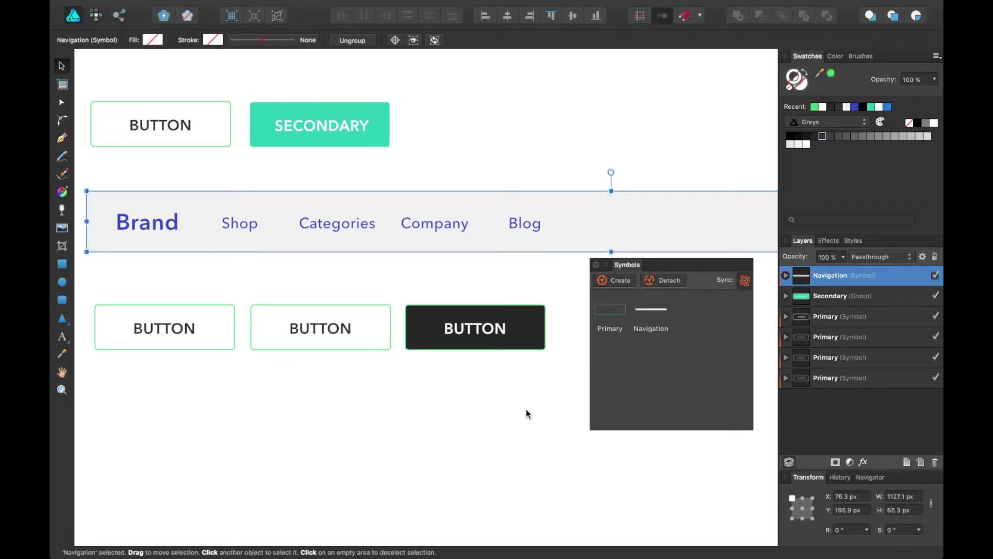
Step: Place a copy of the Navigation symbol below the lower button row at about Y 460 px, and move the Symbols panel clear of it
{"action": "key", "text": "super+minus"}
{"action": "left_click_drag", "start_coordinate": [526, 409], "coordinate": [438, 350]}
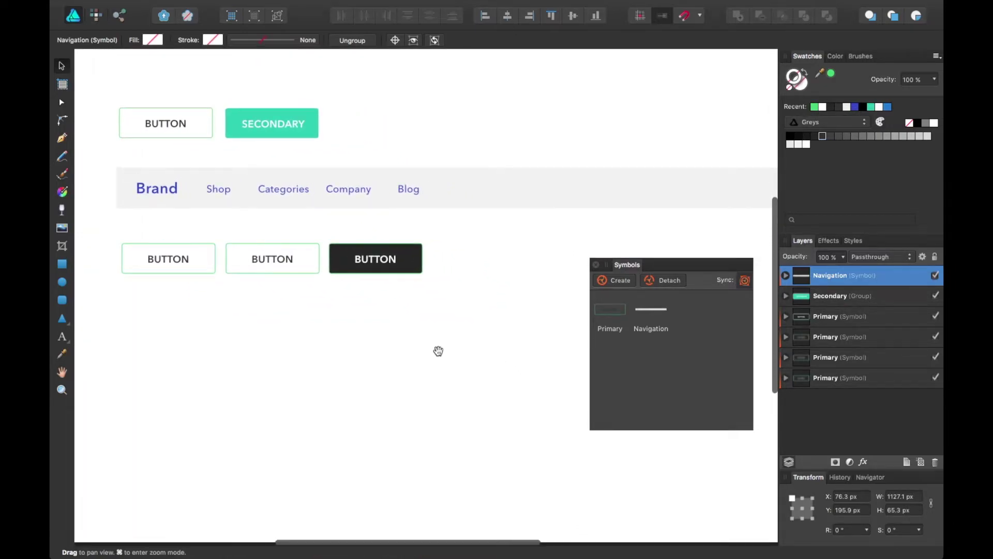
{"action": "left_click_drag", "start_coordinate": [532, 207], "coordinate": [503, 384]}
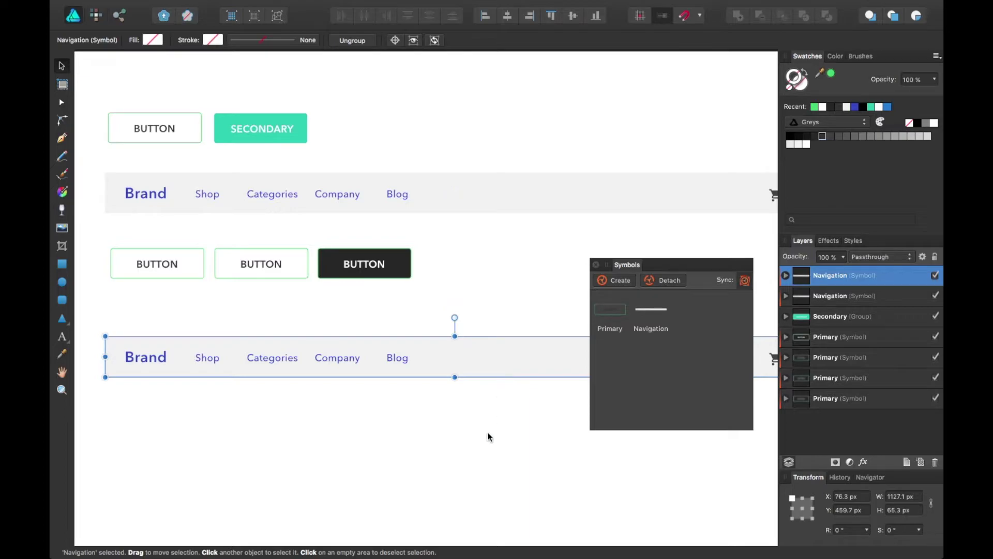
{"action": "left_click", "coordinate": [425, 466]}
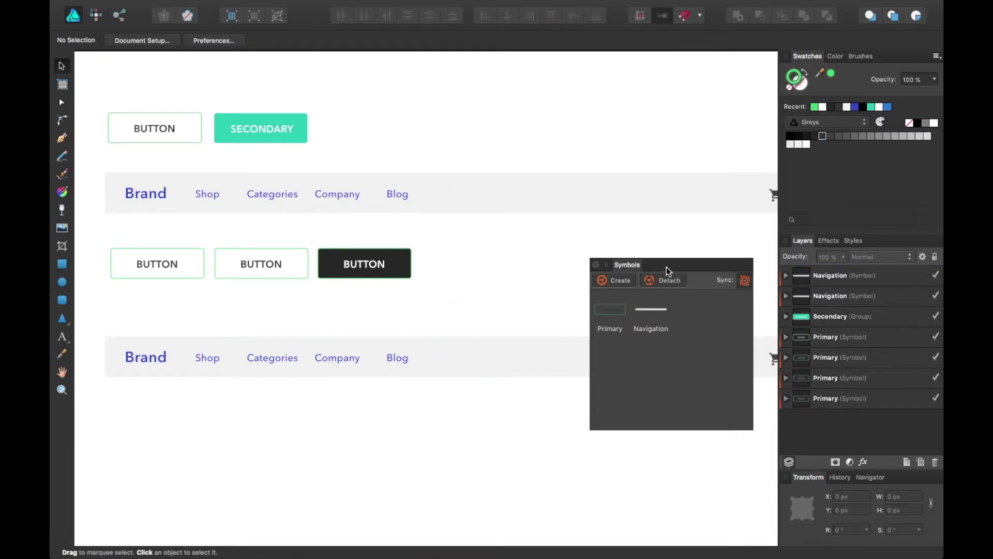
{"action": "left_click_drag", "start_coordinate": [668, 271], "coordinate": [683, 83]}
{"action": "key", "text": "super+minus"}
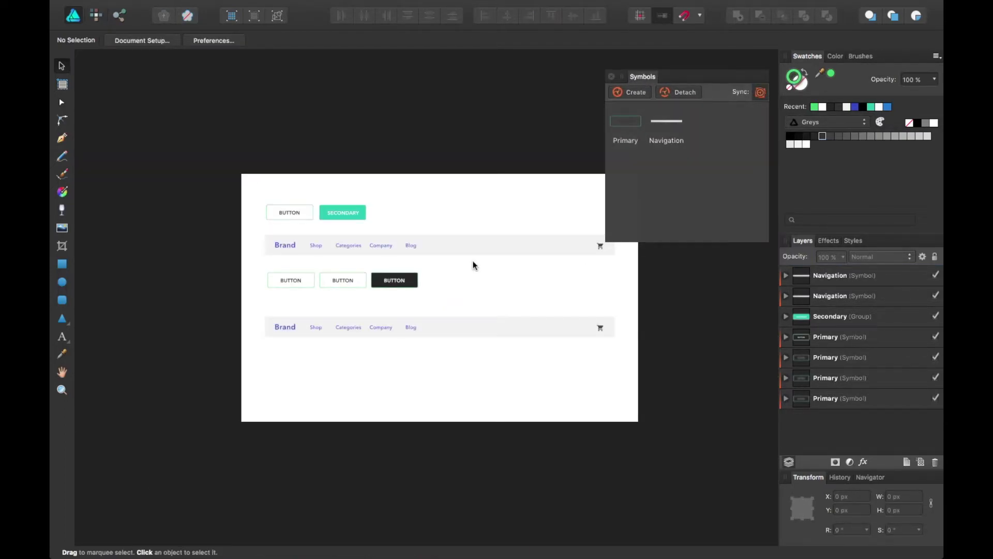
{"action": "key", "text": "super+plus"}
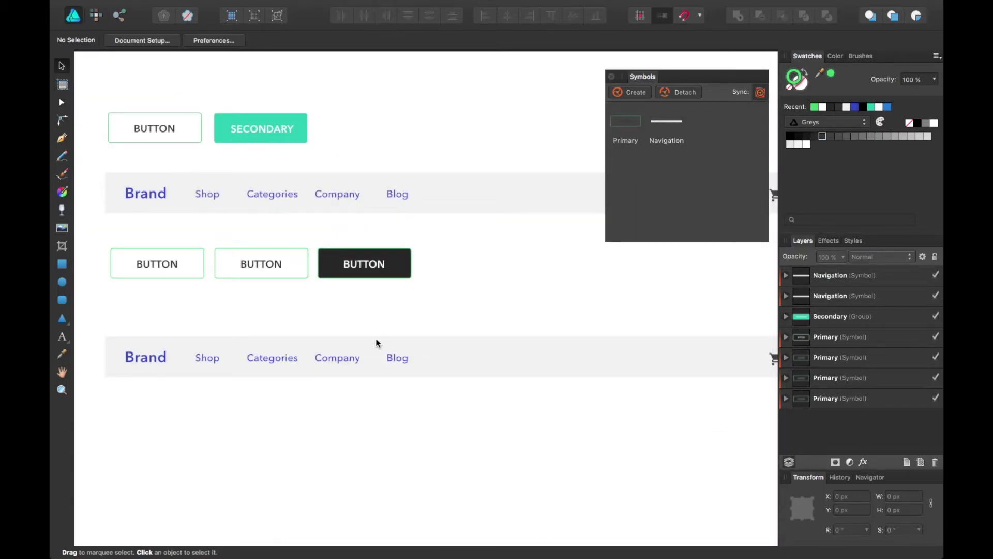
Step: Change the Company link in the lower navigation bar to "About"
{"action": "left_click", "coordinate": [366, 356]}
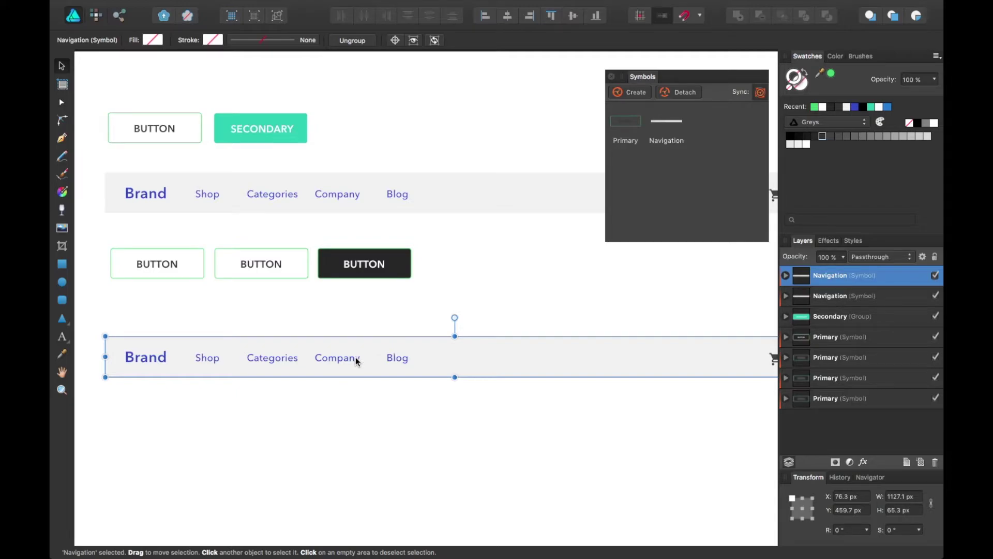
{"action": "double_click", "coordinate": [355, 356]}
{"action": "type", "text": "ABout"}
{"action": "key", "text": "BackSpace"}
{"action": "key", "text": "BackSpace"}
{"action": "key", "text": "BackSpace"}
{"action": "key", "text": "BackSpace"}
{"action": "type", "text": "bout"}
{"action": "key", "text": "Escape"}
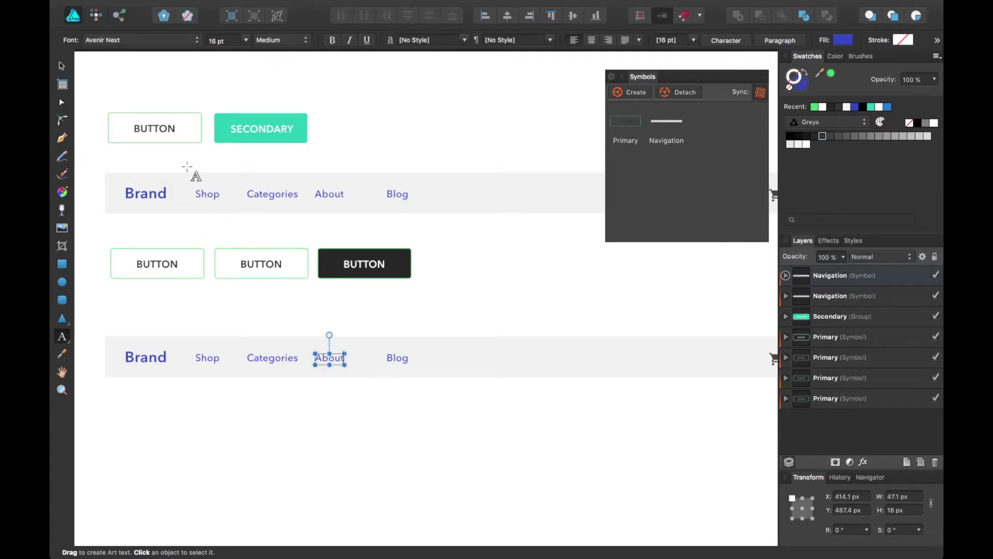
{"action": "left_click", "coordinate": [61, 66]}
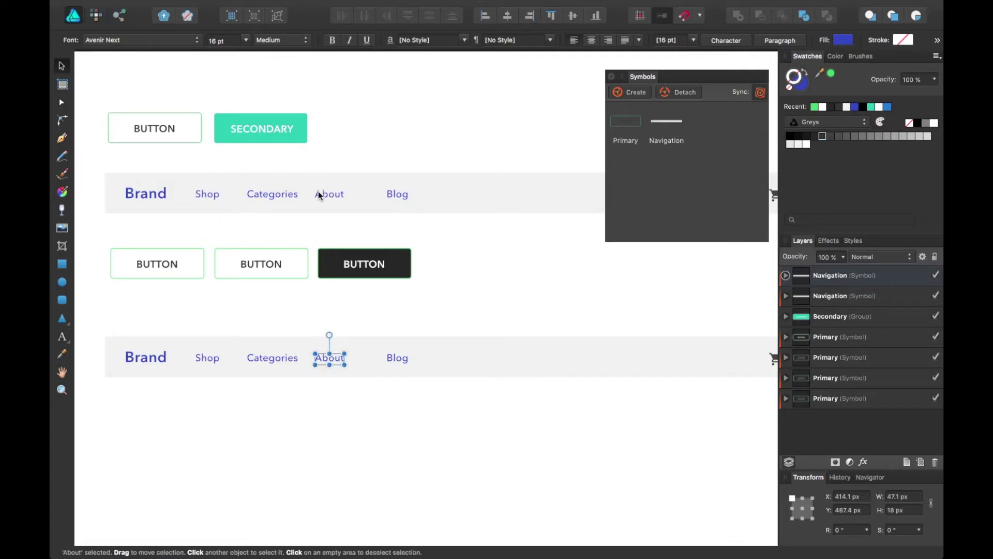
Step: Nudge the upper navigation bar's Blog link 30 px closer to the About link, to X 499.9 px
{"action": "left_click", "coordinate": [400, 194]}
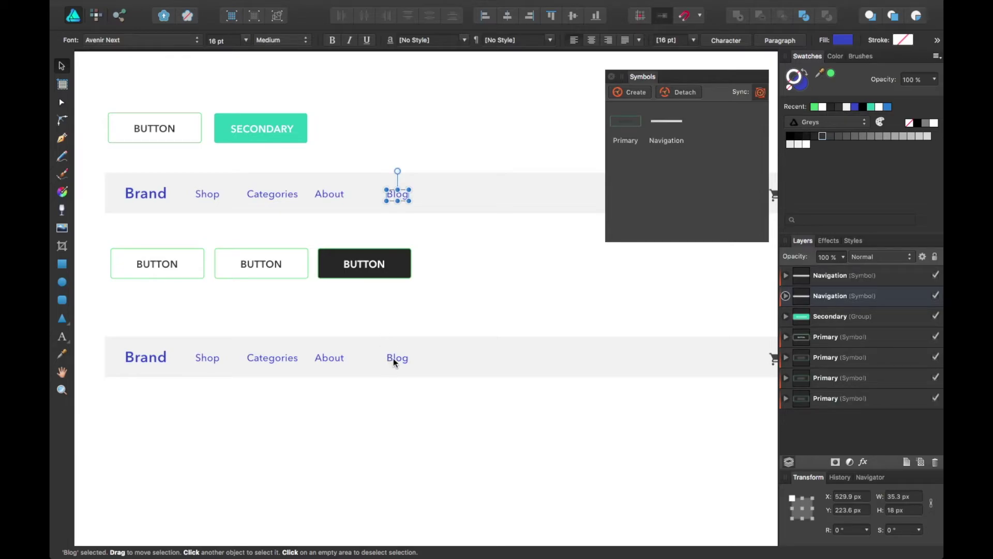
{"action": "key", "text": "Left"}
{"action": "key", "text": "Left"}
{"action": "key", "text": "Left"}
{"action": "key", "text": "Left"}
{"action": "key", "text": "Left"}
{"action": "key", "text": "Left"}
{"action": "key", "text": "Left"}
{"action": "key", "text": "Left"}
{"action": "key", "text": "Left"}
{"action": "key", "text": "Left"}
{"action": "key", "text": "Left"}
{"action": "key", "text": "Left"}
{"action": "key", "text": "Left"}
{"action": "key", "text": "Left"}
{"action": "key", "text": "Left"}
{"action": "key", "text": "Left"}
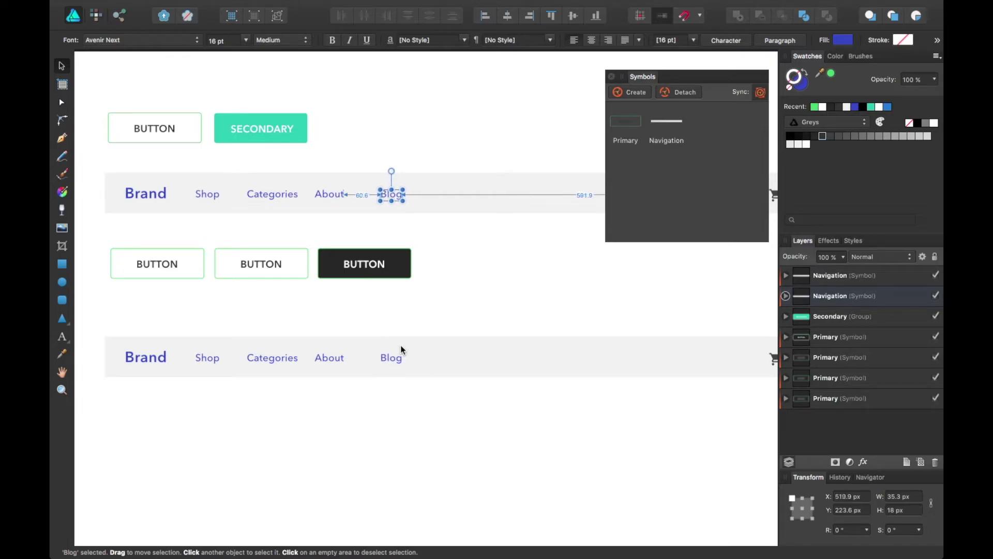
{"action": "key", "text": "Left"}
{"action": "key", "text": "Left"}
{"action": "key", "text": "Left"}
{"action": "key", "text": "Left"}
{"action": "key", "text": "Left"}
{"action": "key", "text": "Left"}
{"action": "key", "text": "Left"}
{"action": "key", "text": "Left"}
{"action": "key", "text": "Left"}
{"action": "key", "text": "Left"}
{"action": "key", "text": "Left"}
{"action": "key", "text": "Left"}
{"action": "key", "text": "Left"}
{"action": "key", "text": "Left"}
{"action": "key", "text": "Left"}
{"action": "key", "text": "Left"}
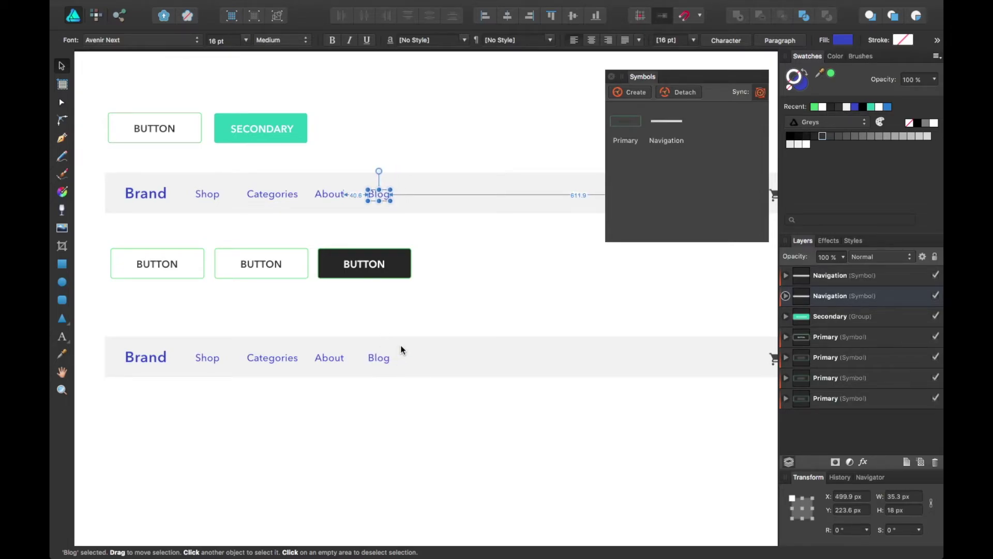
Step: Move the lower navigation bar up slightly to about X 83 px, Y 434 px, and deselect it
{"action": "left_click", "coordinate": [524, 288]}
{"action": "scroll", "coordinate": [520, 293], "scroll_direction": "right", "scroll_amount": 1}
{"action": "key", "text": "super+minus"}
{"action": "key", "text": "space"}
{"action": "left_click_drag", "start_coordinate": [520, 292], "coordinate": [485, 308]}
{"action": "left_click_drag", "start_coordinate": [682, 77], "coordinate": [667, 72]}
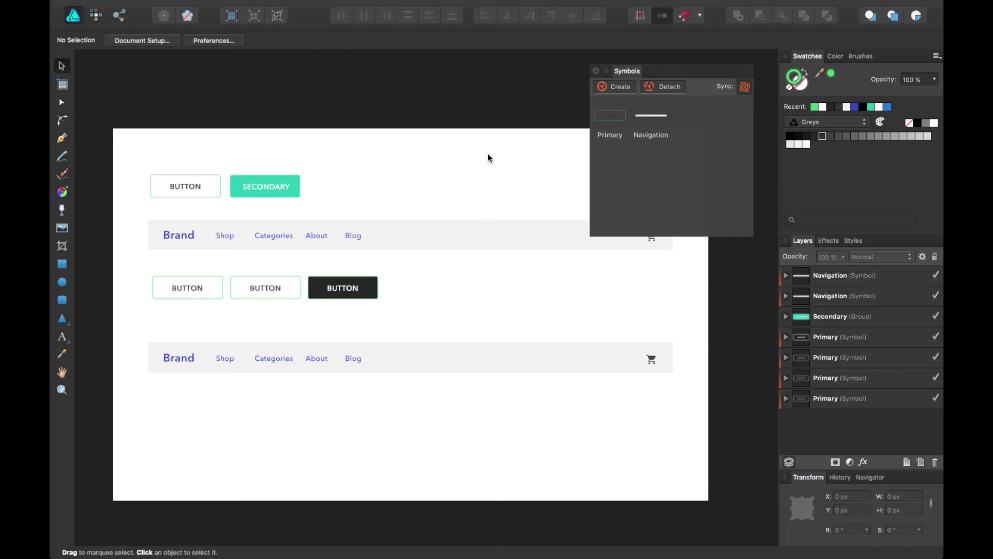
{"action": "left_click_drag", "start_coordinate": [341, 353], "coordinate": [345, 342]}
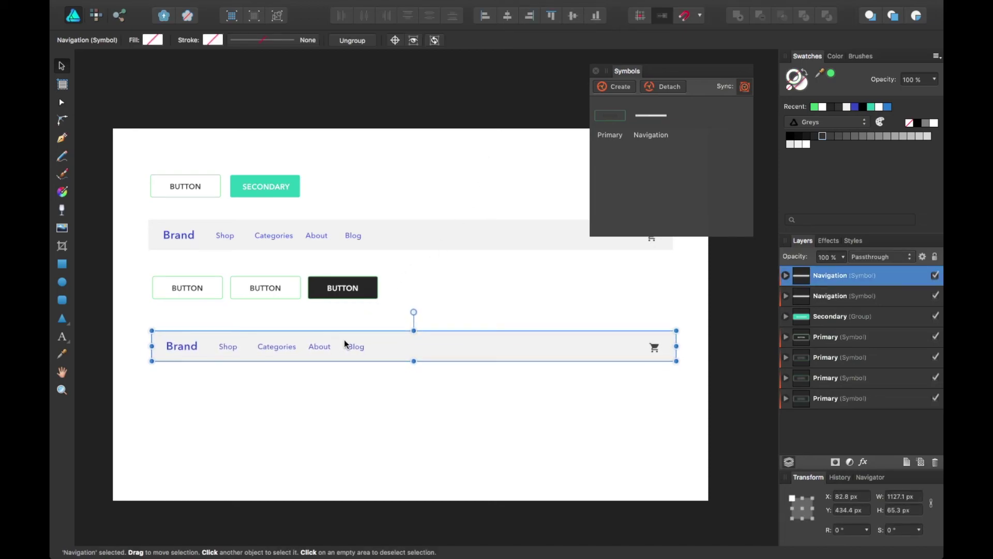
{"action": "left_click", "coordinate": [383, 426]}
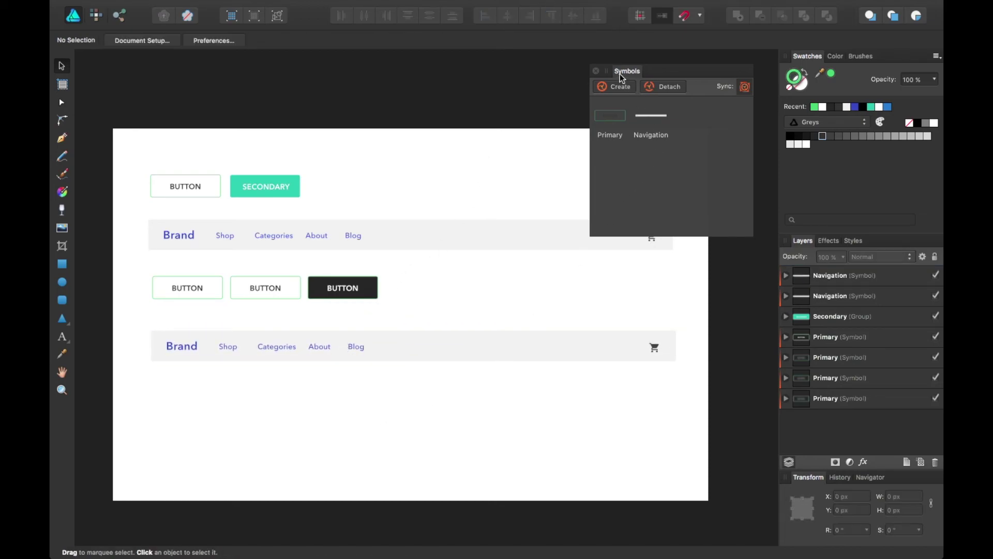